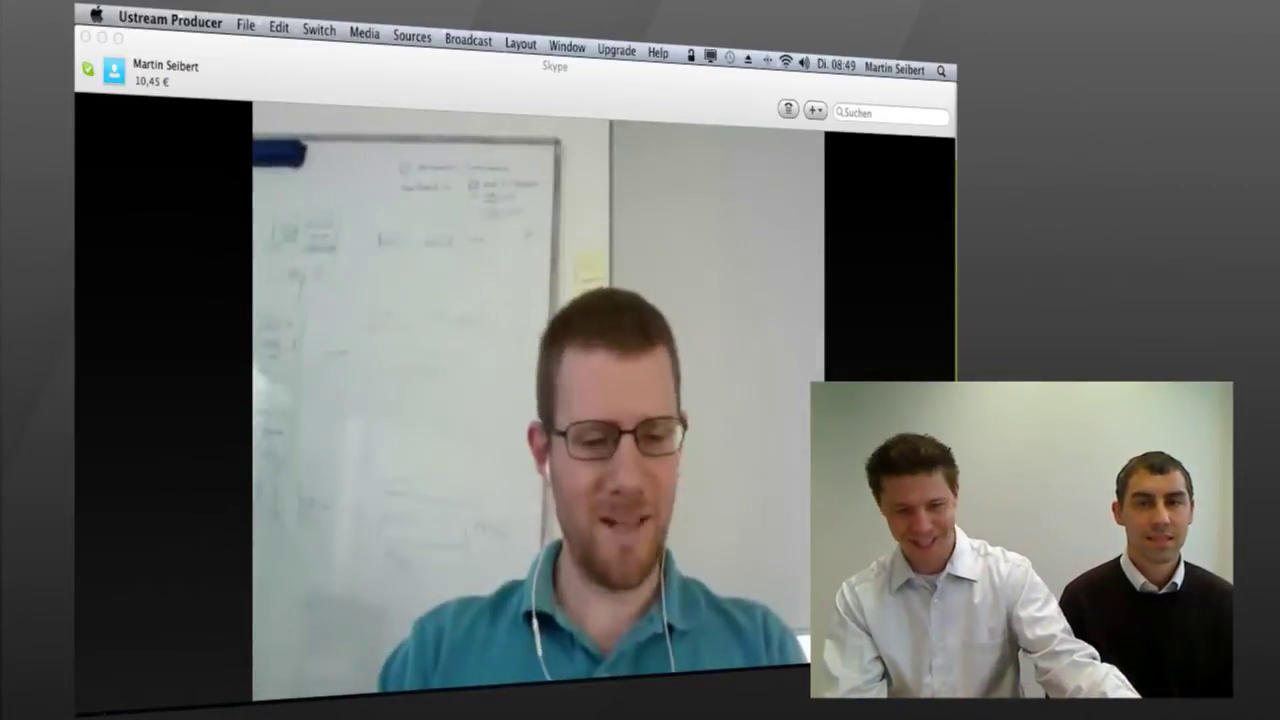
# - Switch to the GoToMeeting Viewer showing the shared JIRA Agile start page
pyautogui.press('super+Tab')
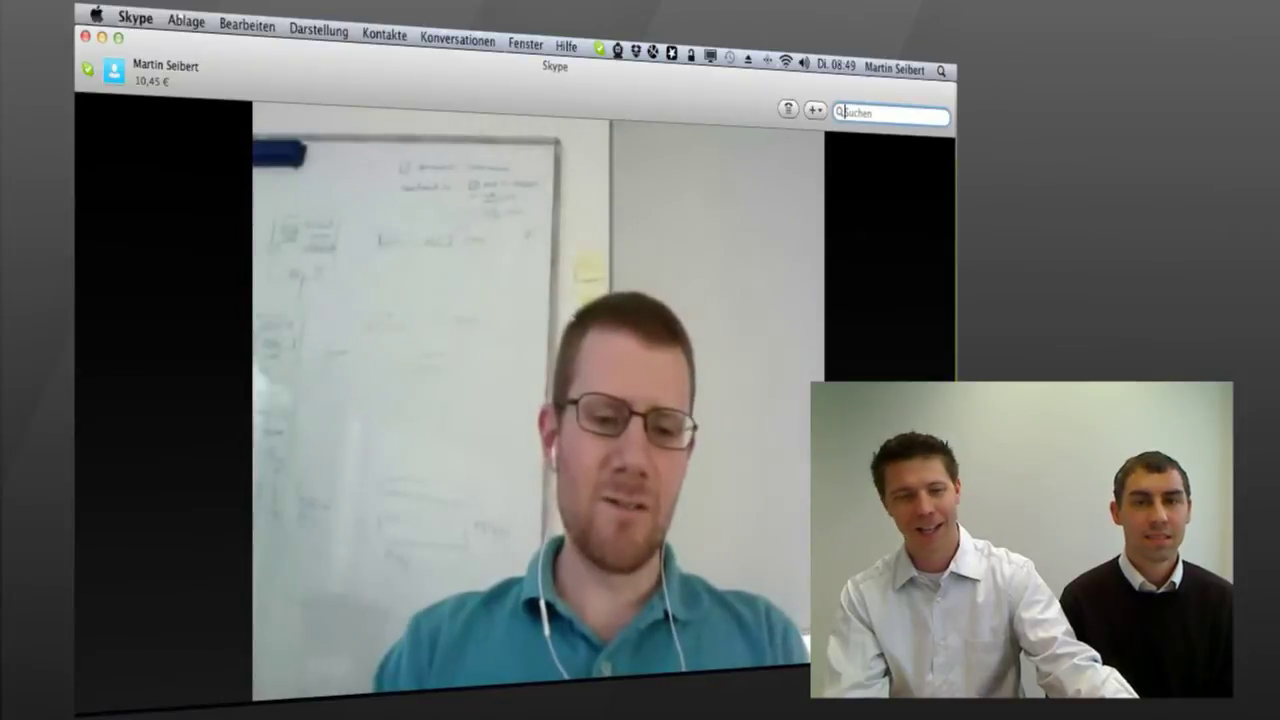
pyautogui.press('super+Tab')
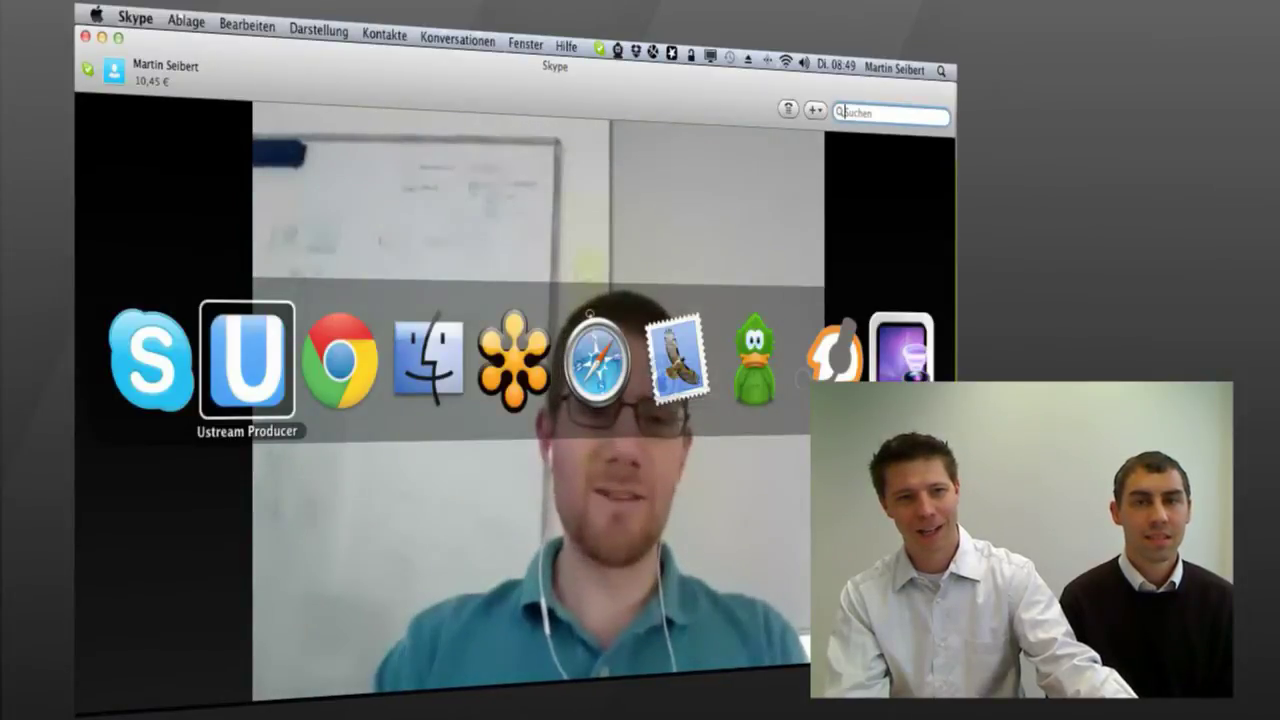
pyautogui.press('super+Tab')
pyautogui.press('super+Tab')
pyautogui.press('super+Tab')
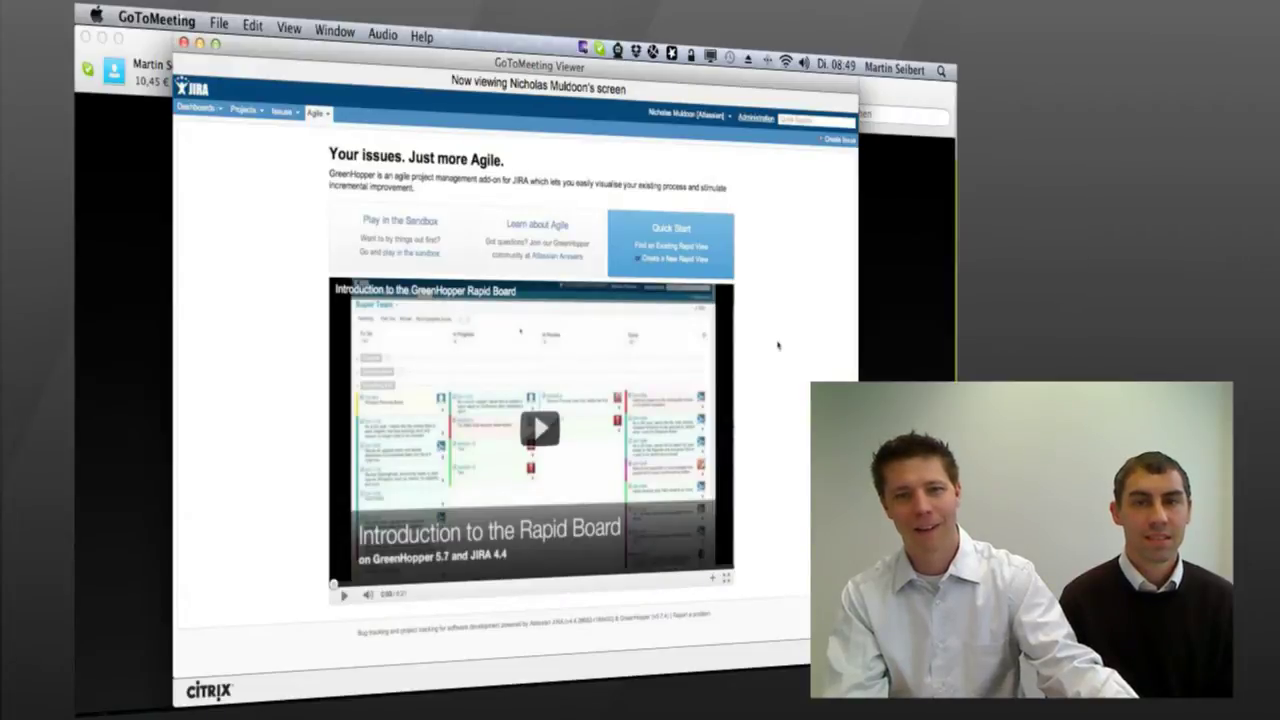
# - Alternate between the Skype video call and the GoToMeeting Viewer, ending on the shared JIRA screen, and raise the sound volume
pyautogui.press('super+Tab')
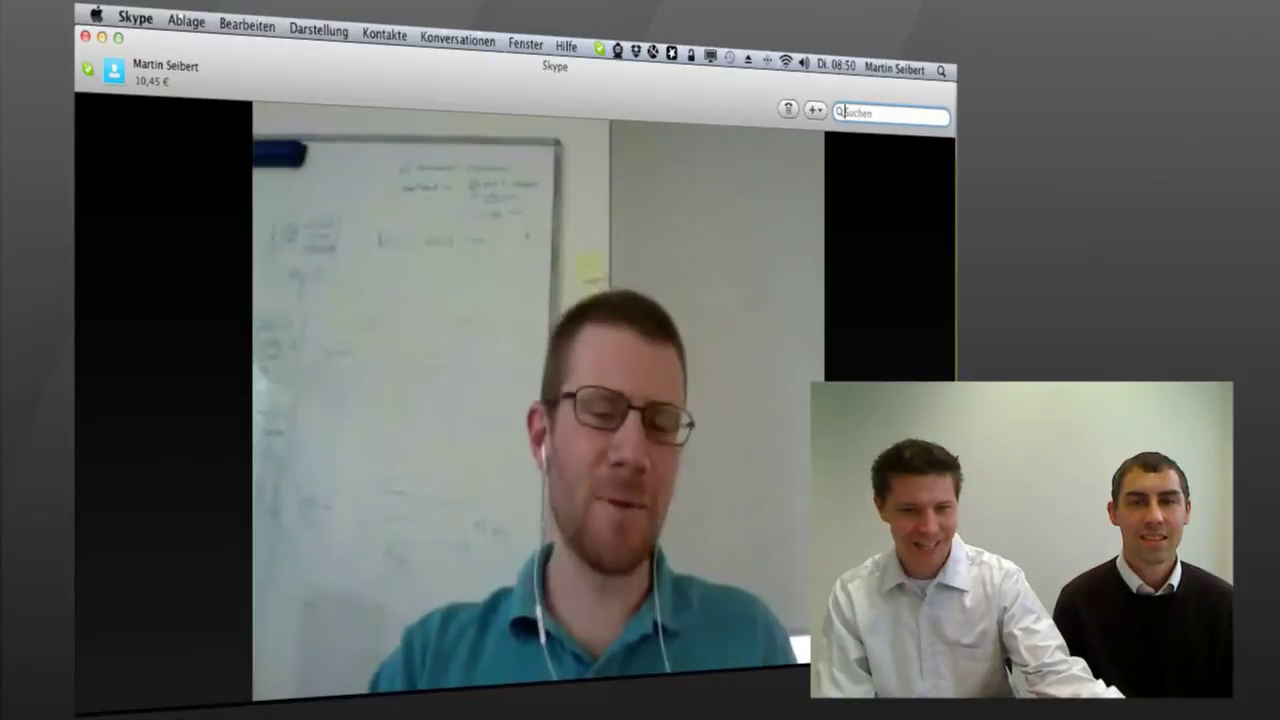
pyautogui.press('super+Tab')
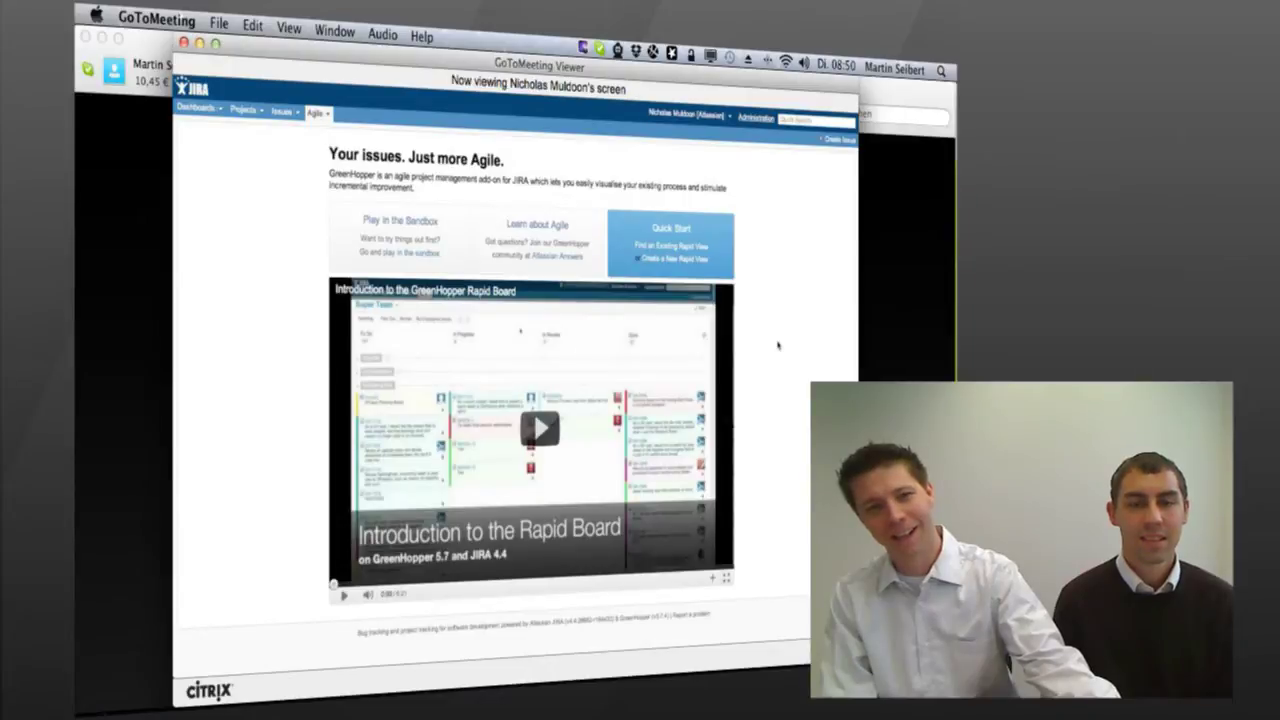
pyautogui.press('super+Tab')
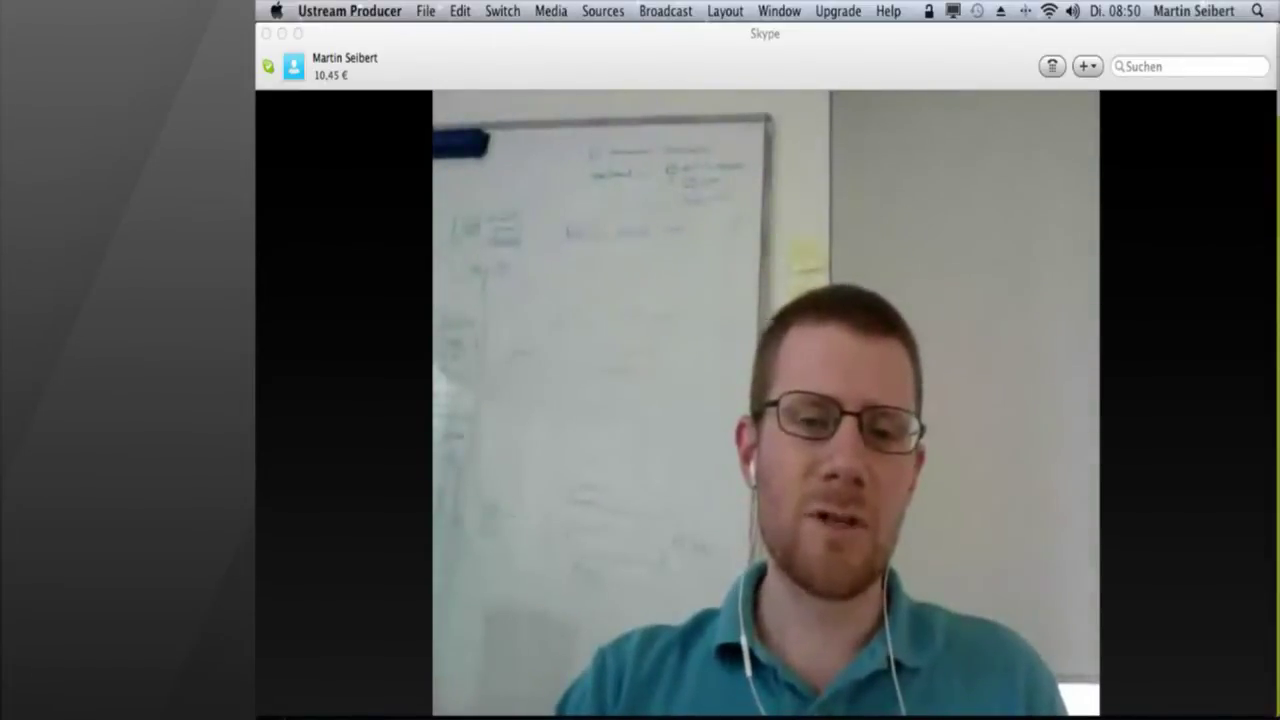
pyautogui.press('super+Tab')
pyautogui.press('super+Tab')
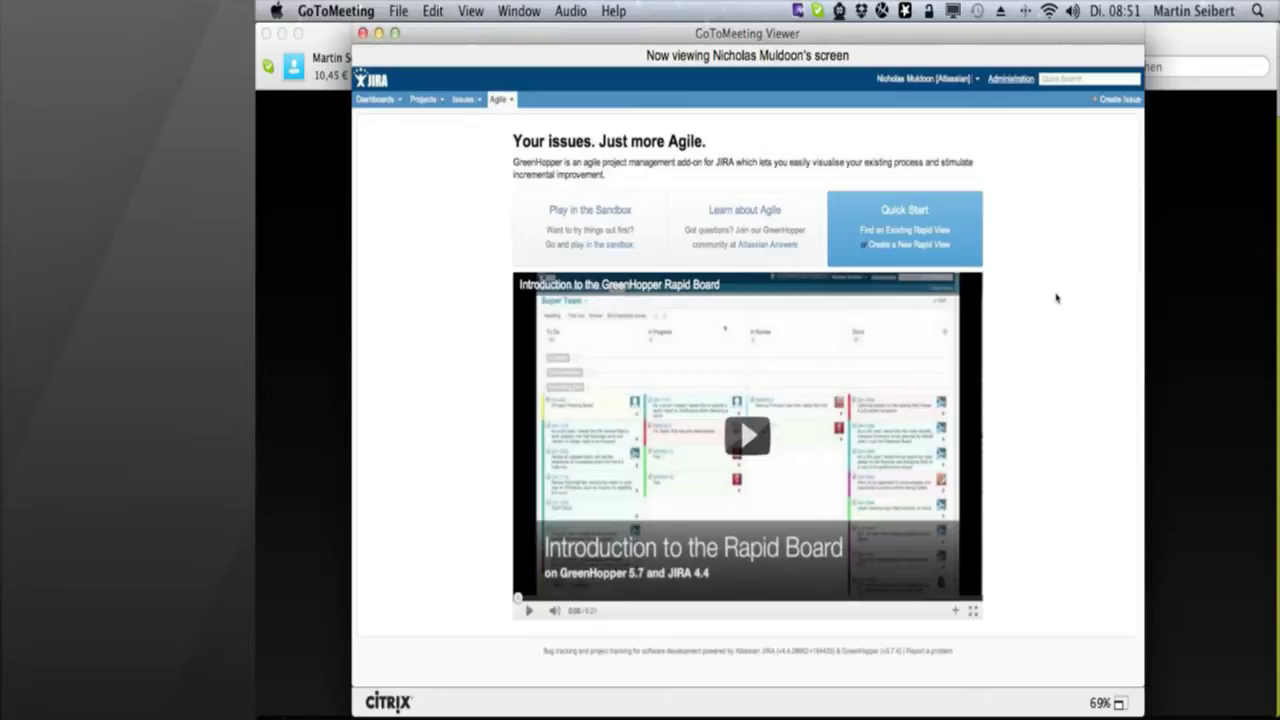
pyautogui.press('XF86AudioRaiseVolume')
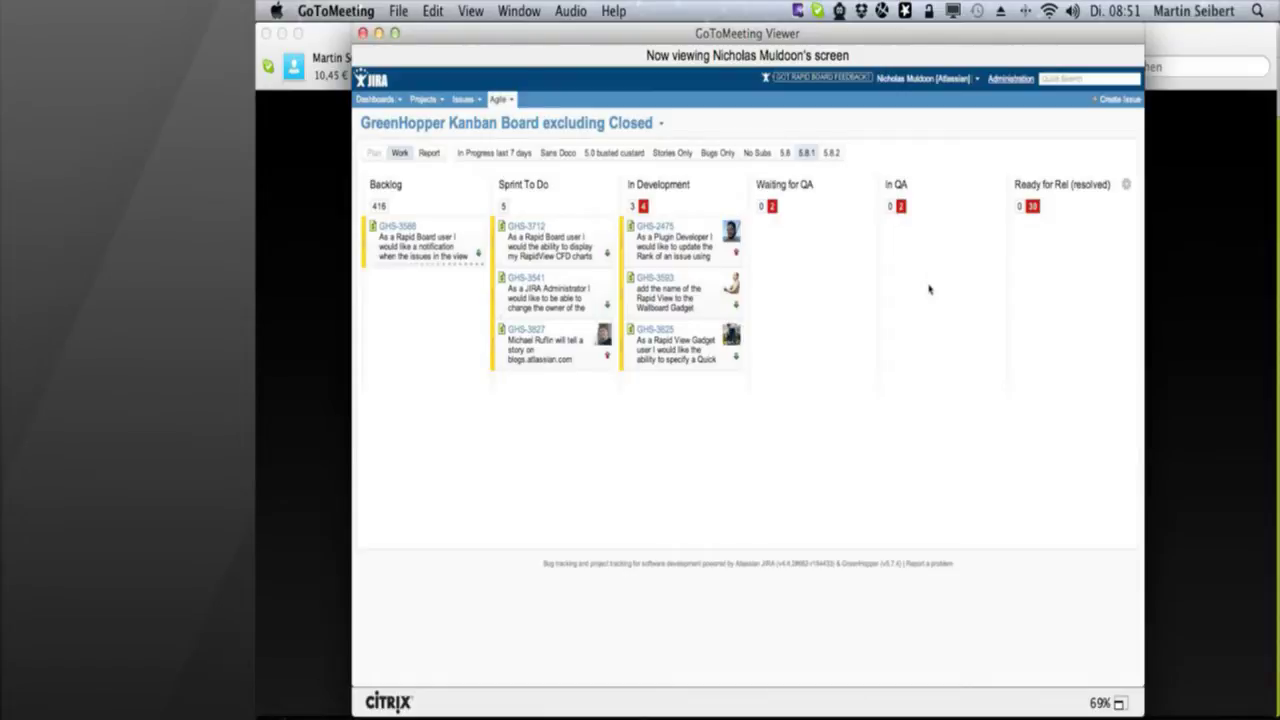
# - Switch from the shared Kanban board to the Skype video call
pyautogui.press('super+Tab')
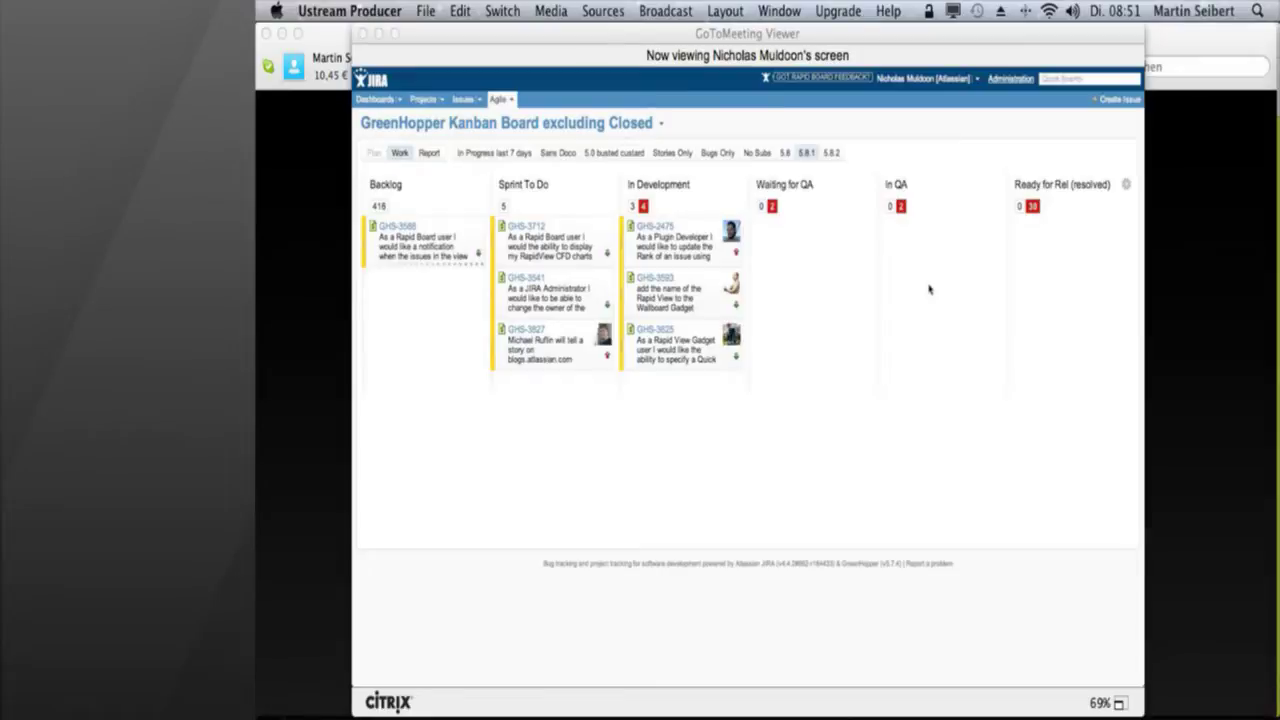
pyautogui.press('super+Tab')
pyautogui.press('super+Tab')
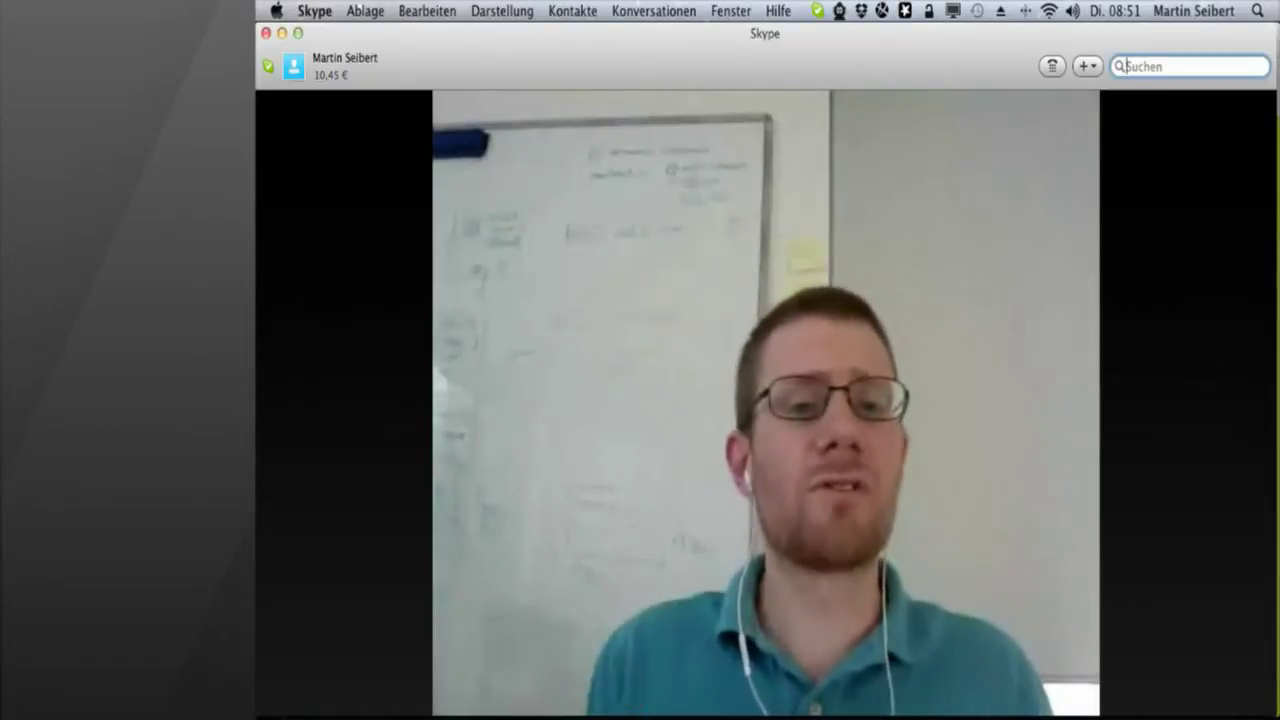
# - Return to the shared GreenHopper Kanban board in GoToMeeting Viewer and clear its 5.8.1 quick filter
pyautogui.press('super+Tab')
pyautogui.press('super+Tab')
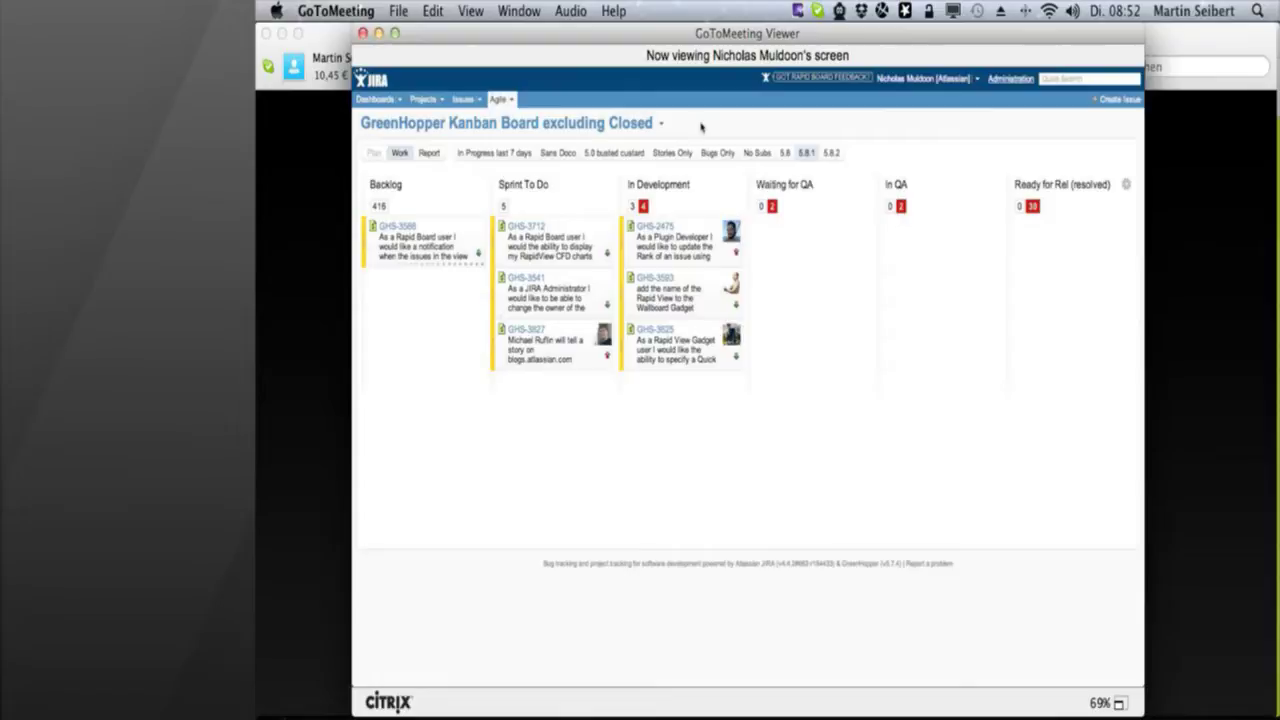
pyautogui.click(429, 227)
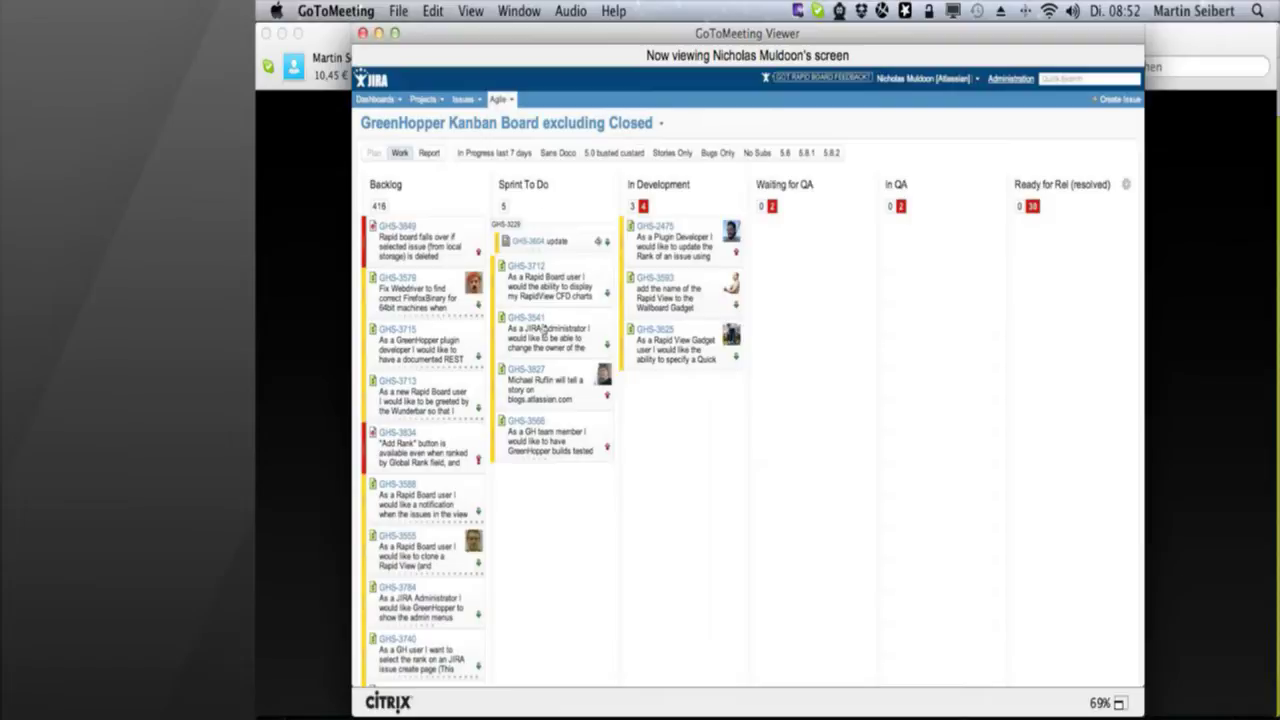
# - Try reranking the GHS-3566 card below GHS-3712 in Sprint To Do, and select GHS-3715 in the Backlog
pyautogui.click(544, 430)
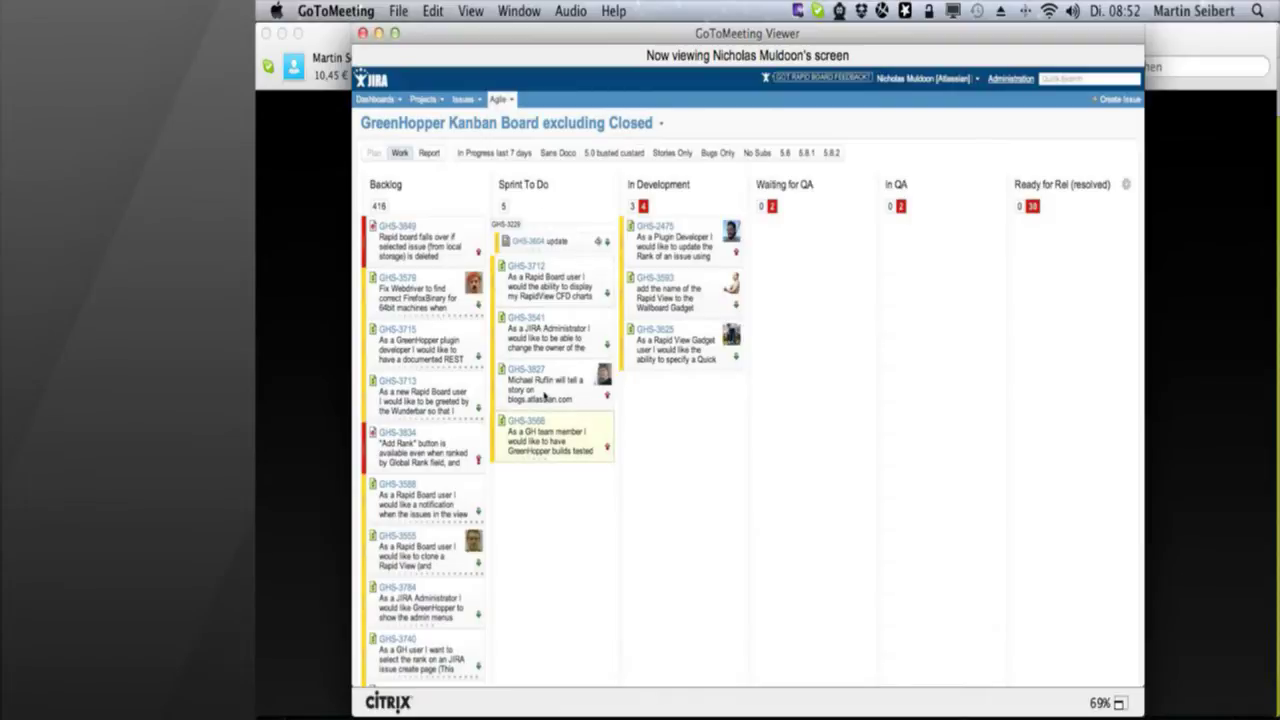
pyautogui.moveTo(545, 396); pyautogui.dragTo(547, 256)
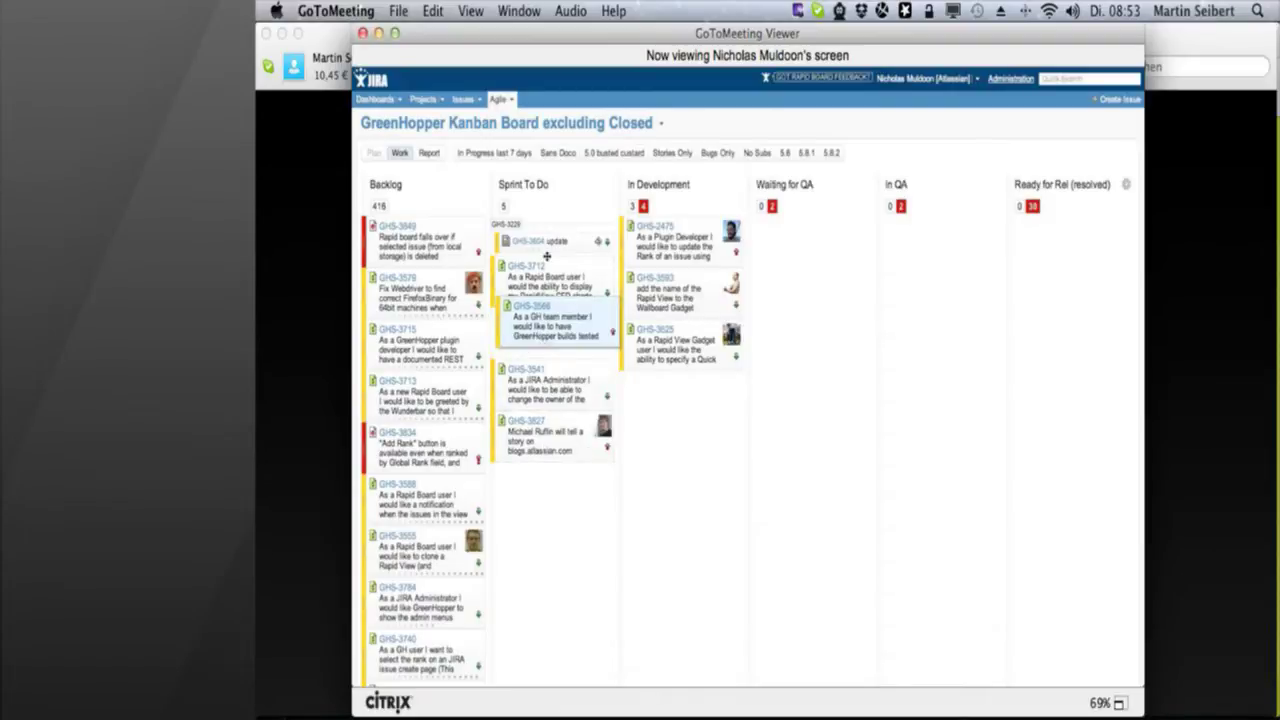
pyautogui.moveTo(547, 257)
pyautogui.mouseDown()
pyautogui.moveTo(544, 331)
pyautogui.moveTo(546, 297)
pyautogui.mouseUp()
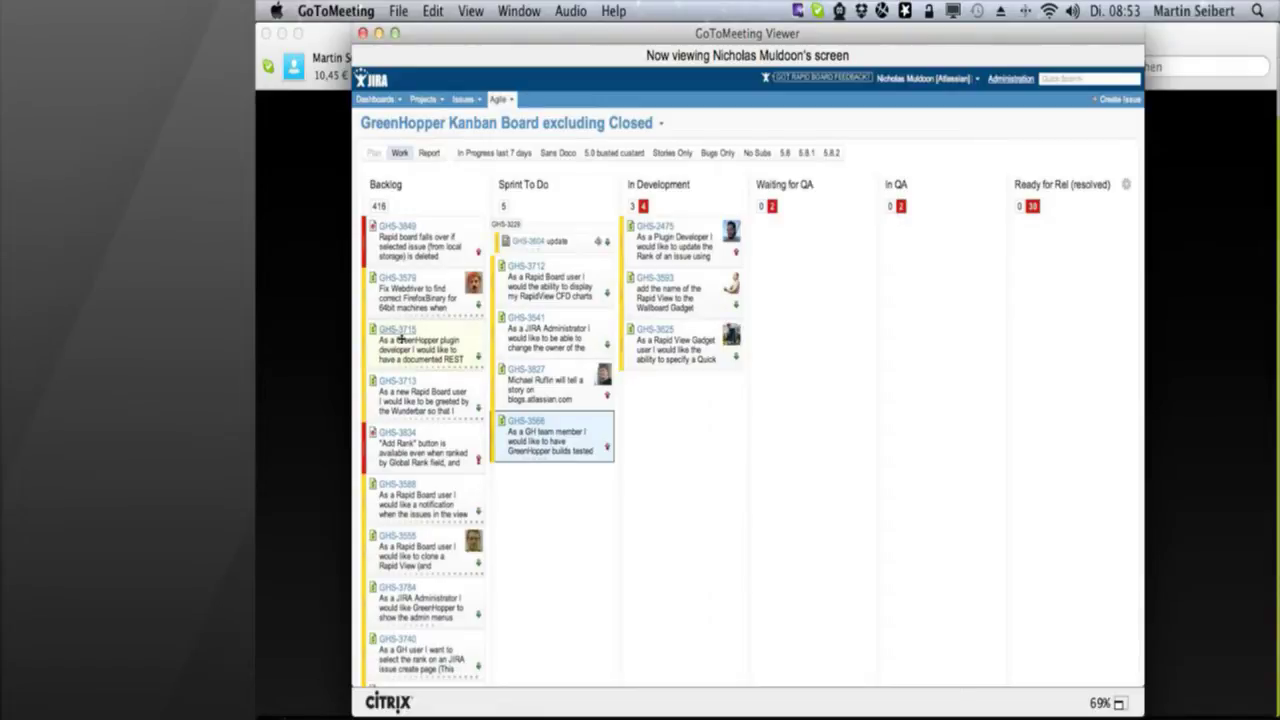
pyautogui.moveTo(407, 466); pyautogui.dragTo(404, 340)
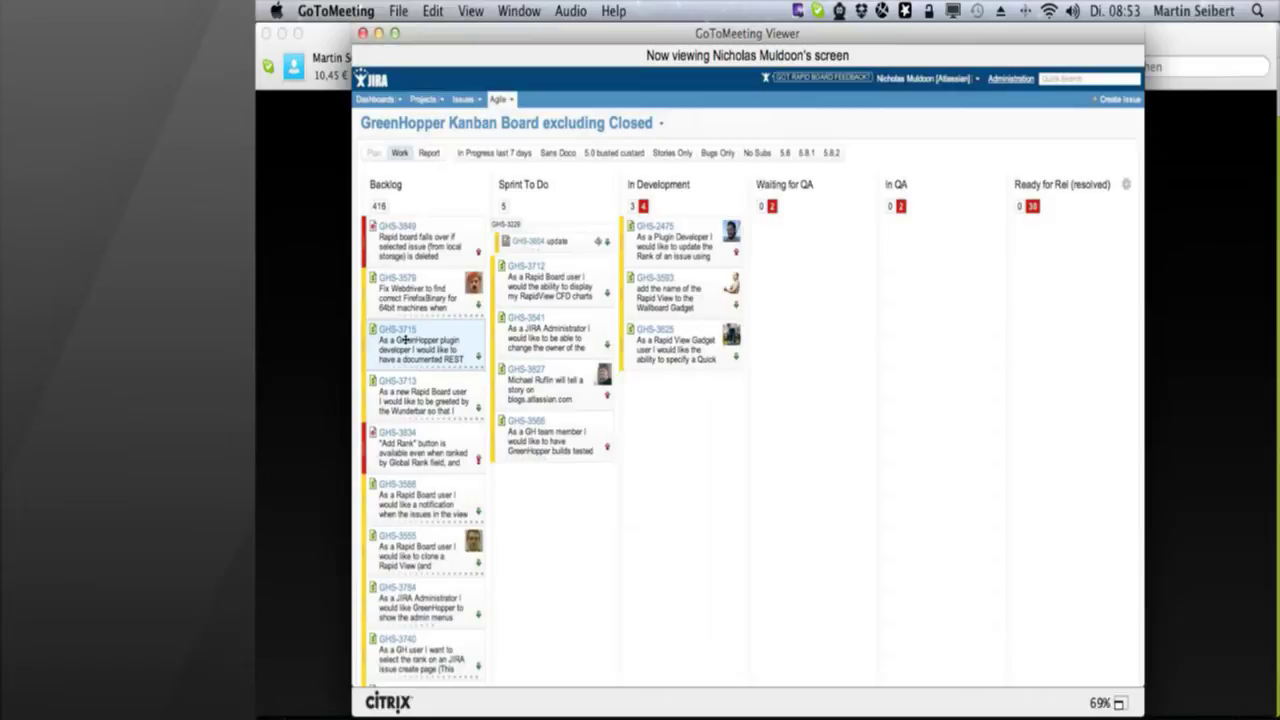
# - Visit the Skype call, return to the shared board in GoToMeeting Viewer, and dismiss the Add Comment dialog for GHS-3713
pyautogui.press('super+Tab')
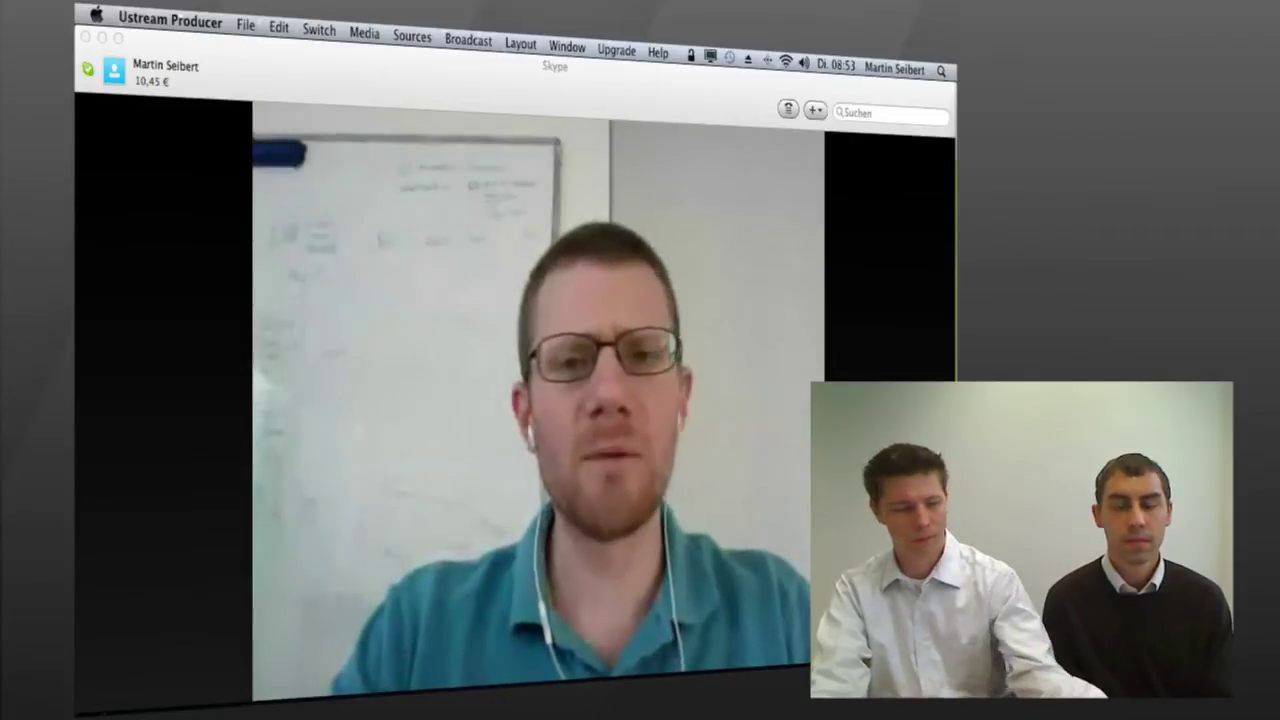
pyautogui.press('super+Tab')
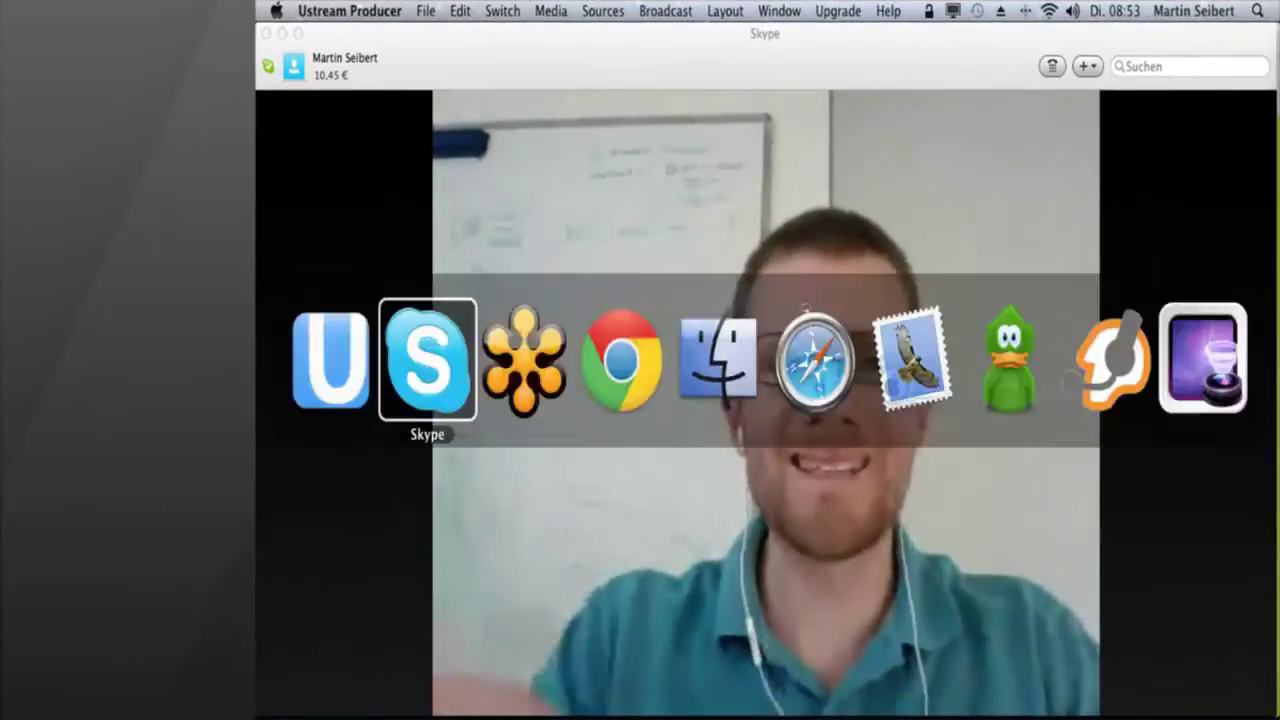
pyautogui.press('super+Tab')
pyautogui.press('super+Tab')
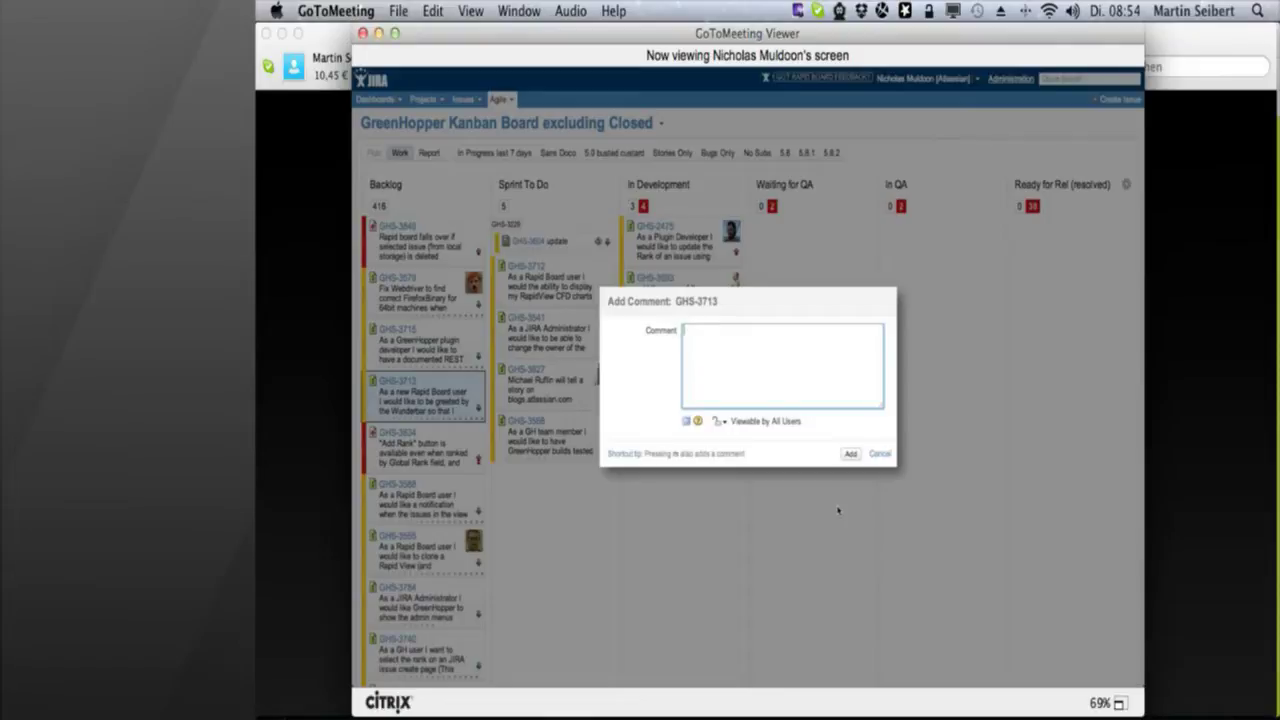
pyautogui.press('Escape')
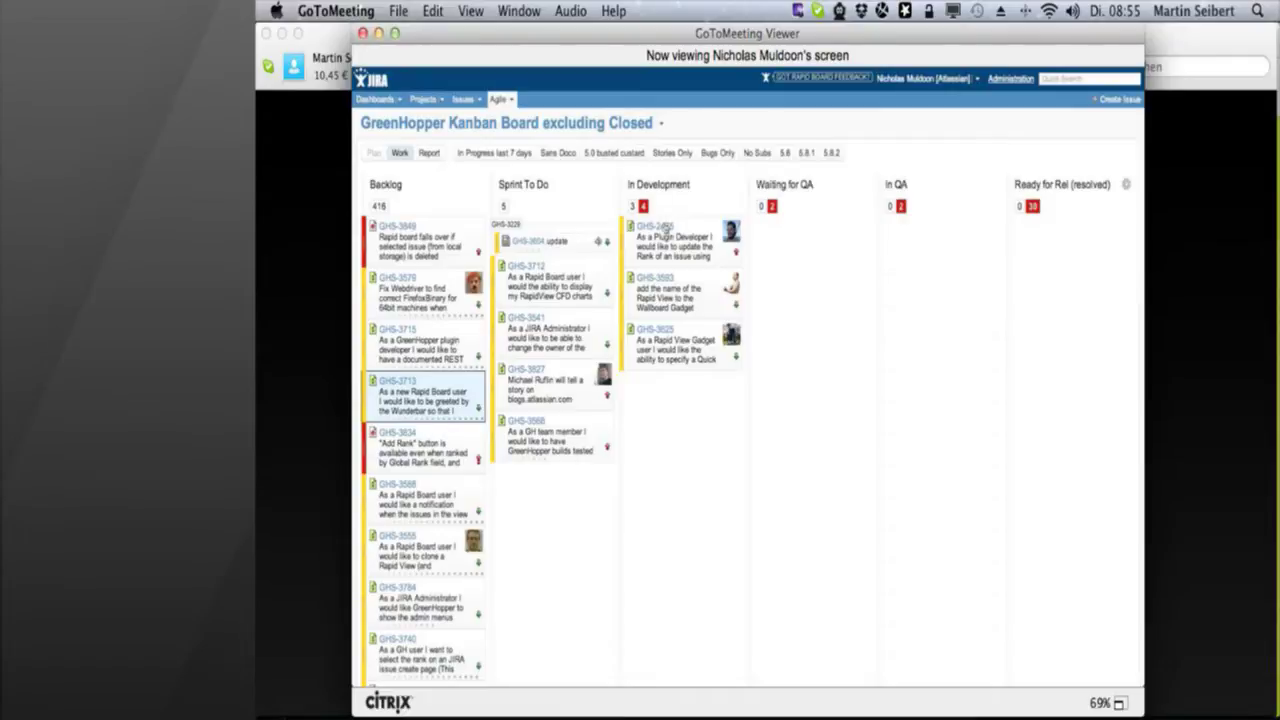
# - Select the GHS-2475 card in the In Development column and inspect the issue limit in that column's header
pyautogui.moveTo(738, 243); pyautogui.dragTo(667, 240)
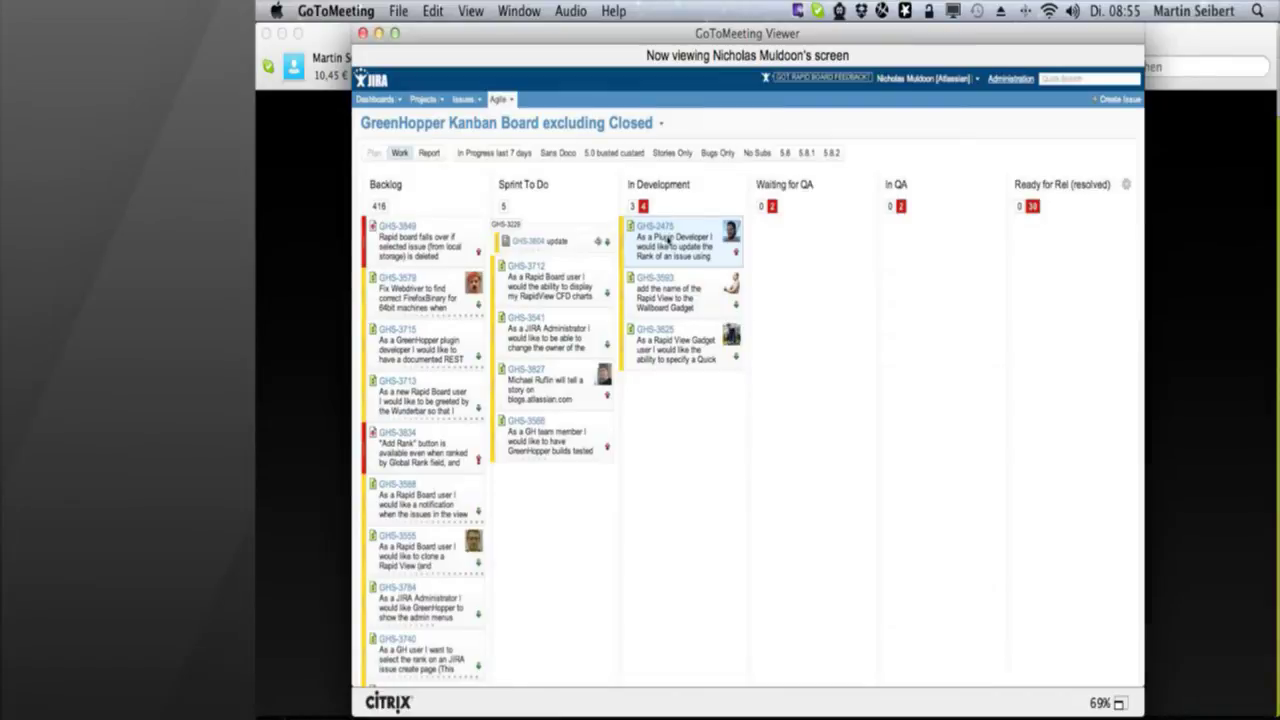
pyautogui.click(666, 240)
pyautogui.moveTo(644, 205)
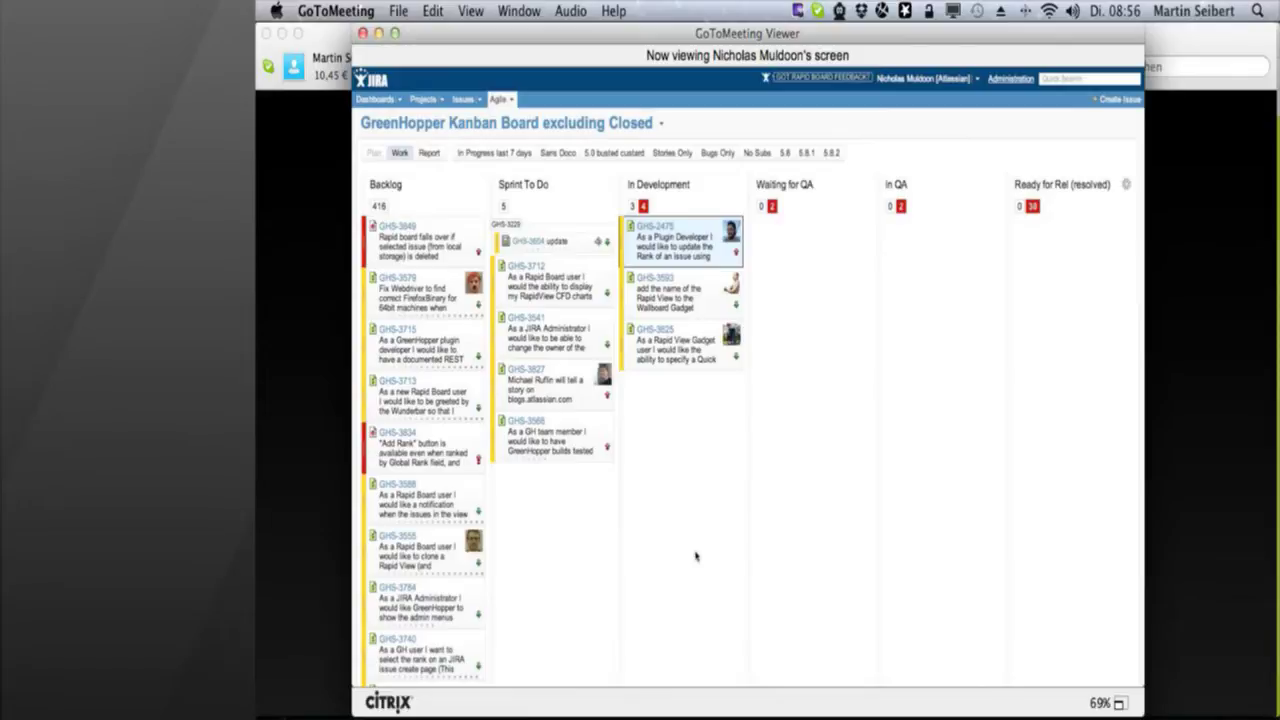
# - Switch between the Skype call and the shared Kanban board, ending on the Skype call
pyautogui.press('super+Tab')
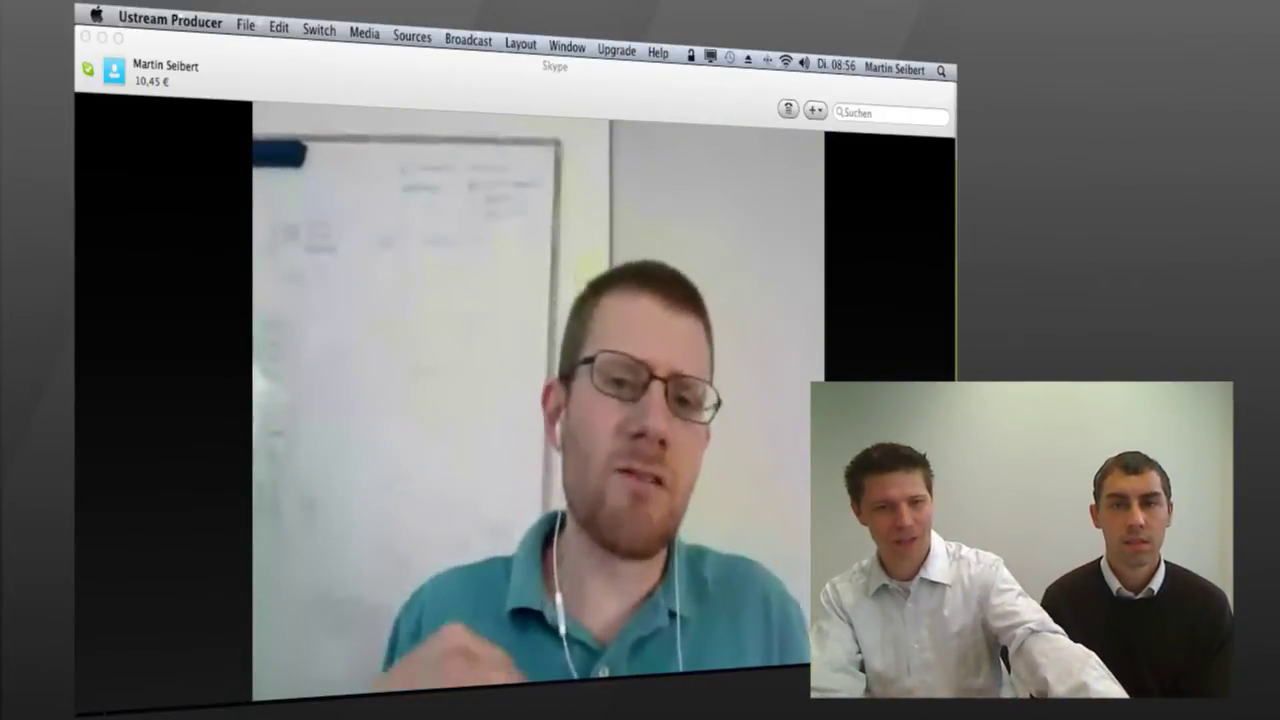
pyautogui.press('super+Tab')
pyautogui.press('super+Tab')
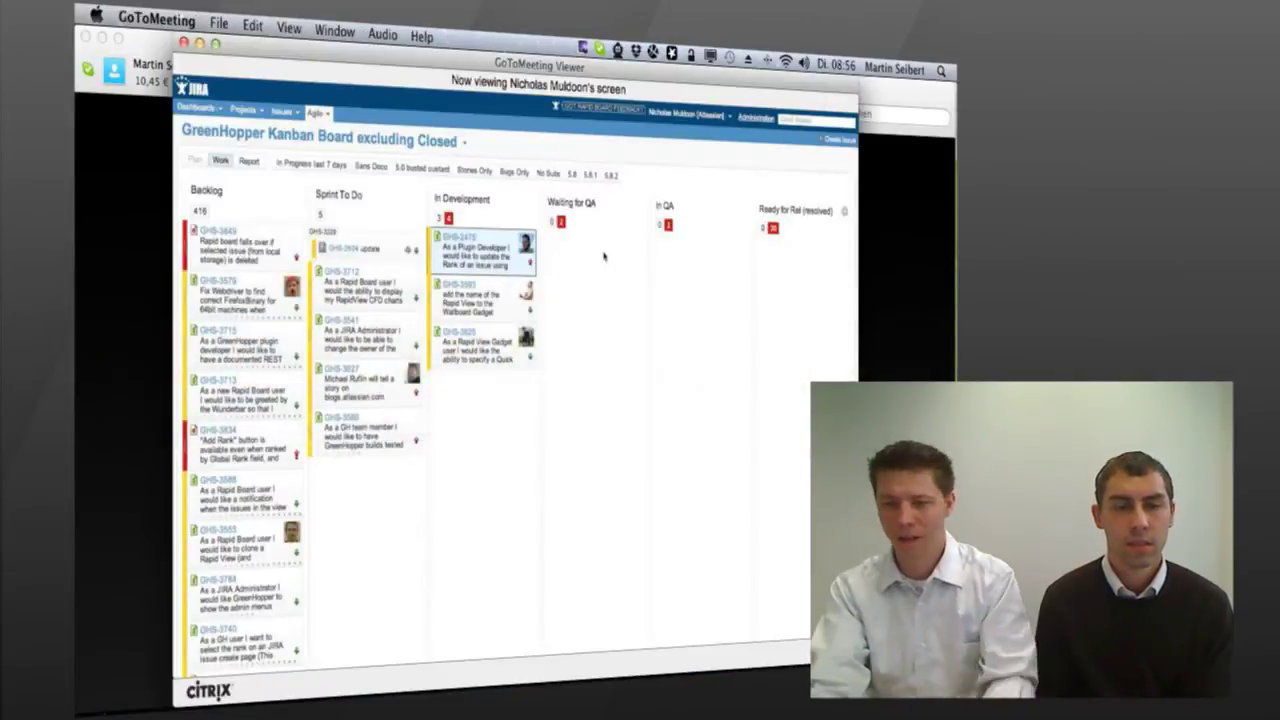
pyautogui.press('super+Tab')
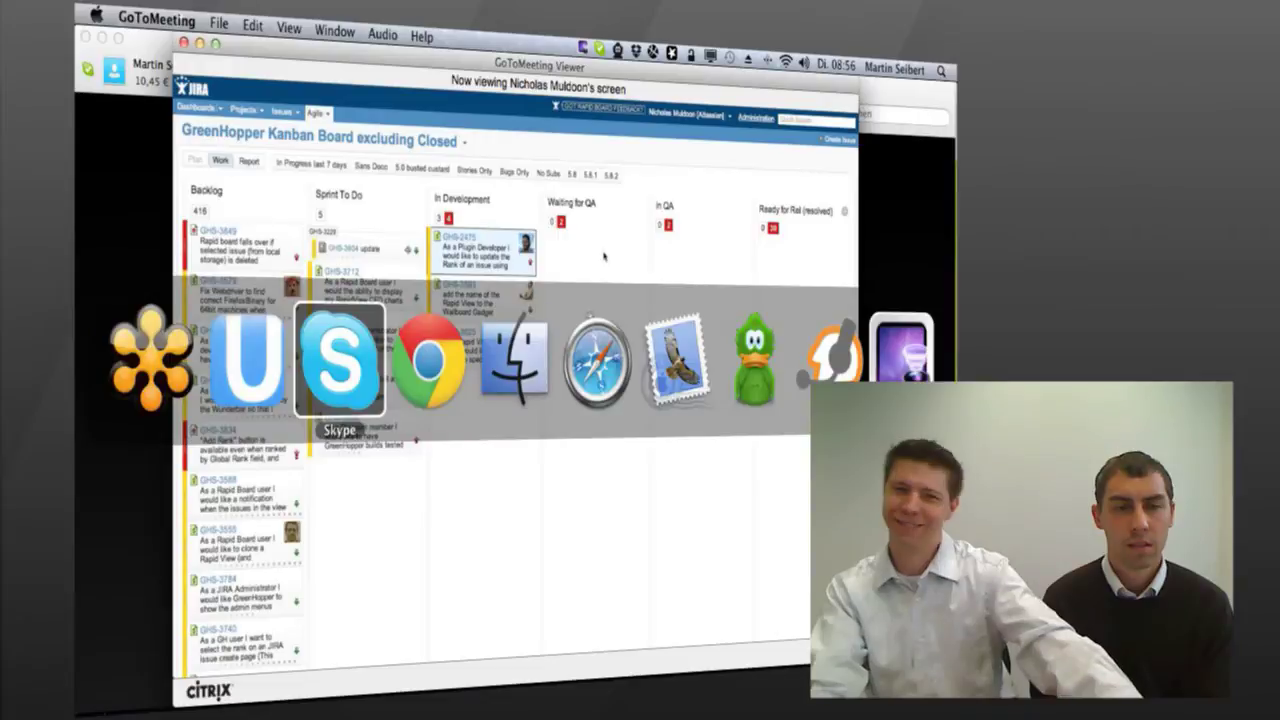
pyautogui.press('super+Tab')
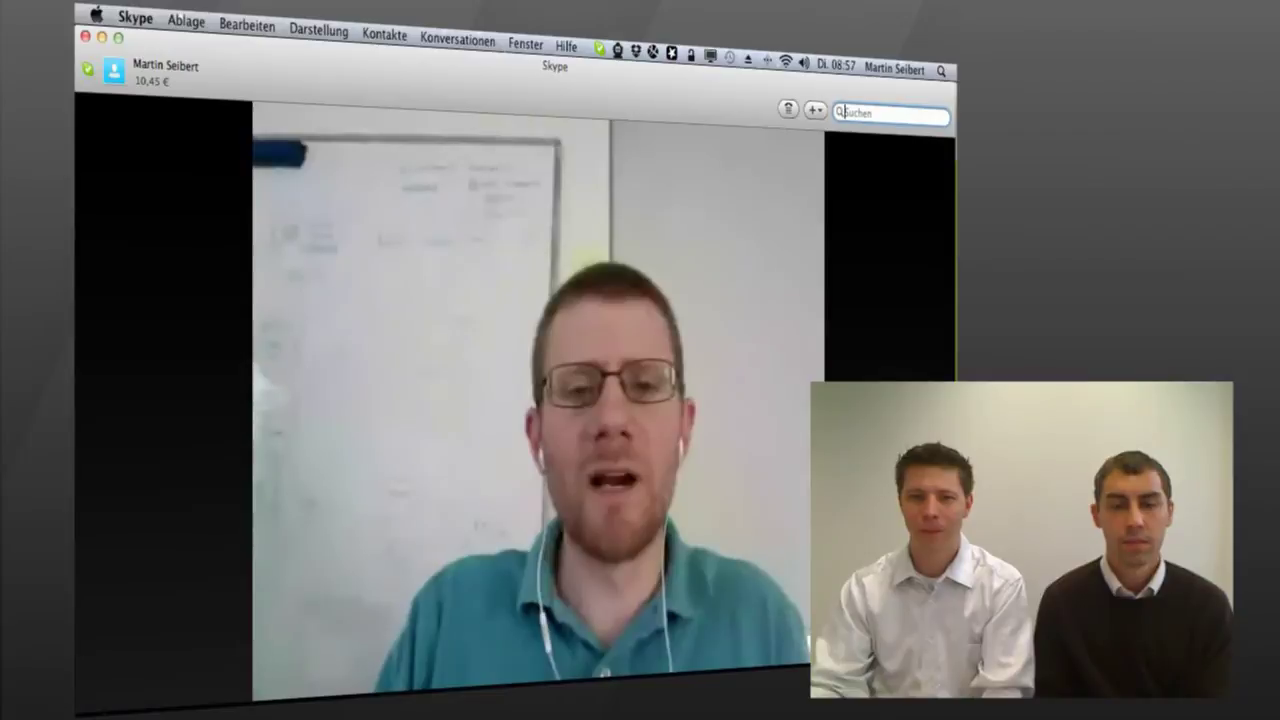
# - Return to the shared Kanban board in GoToMeeting Viewer and apply the 5.8.1 quick filter
pyautogui.press('super+Tab')
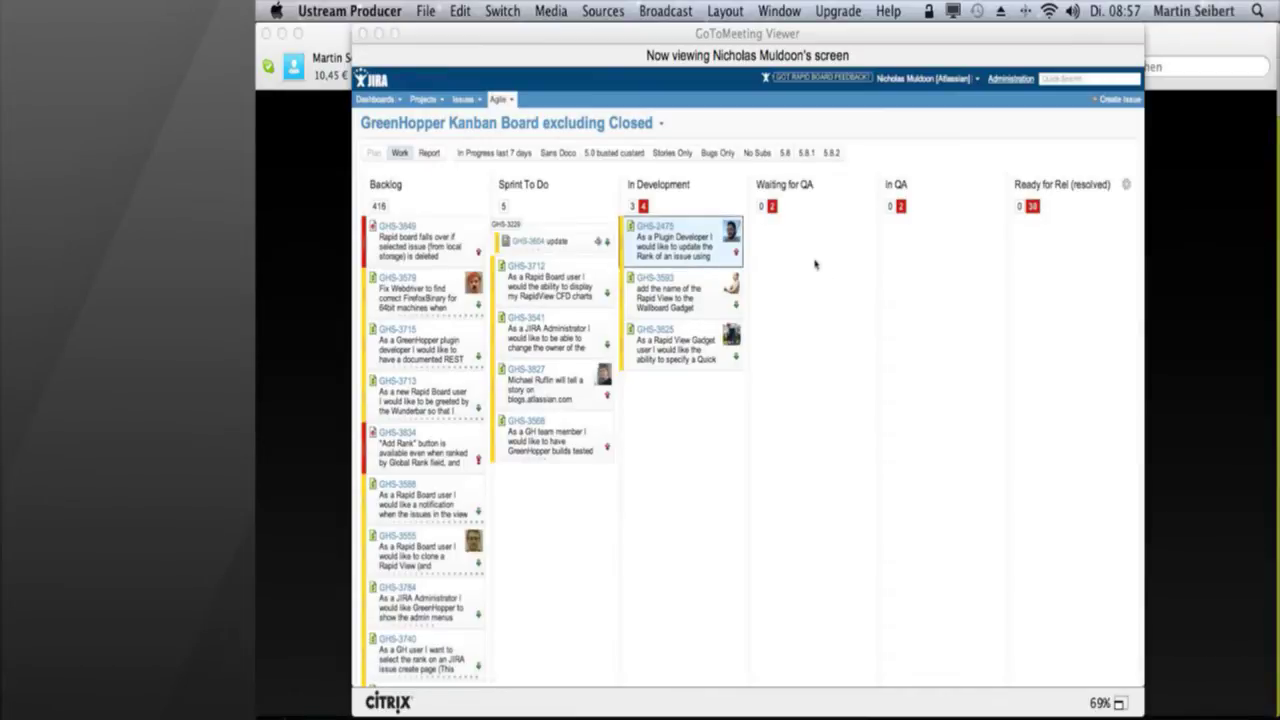
pyautogui.click(733, 218)
pyautogui.click(808, 153)
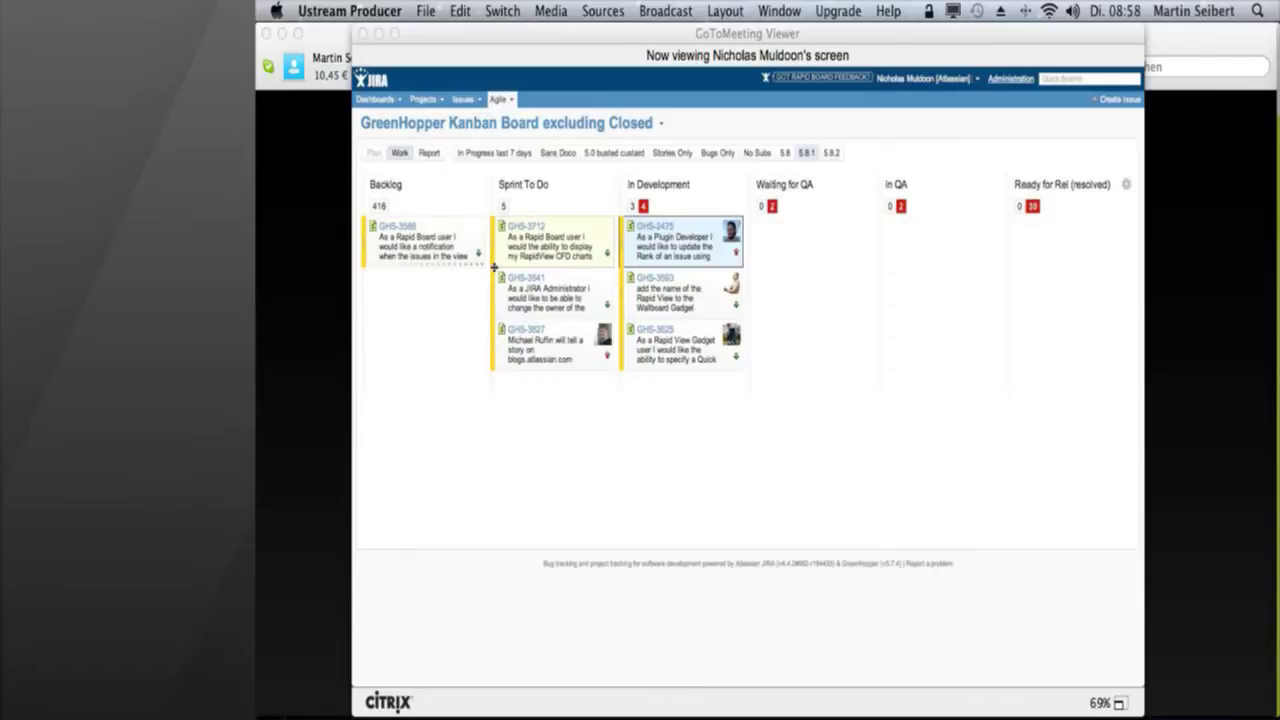
# - Edit the GHS-3588 story in the Backlog and raise its priority to move it into the Urgent swimlane
pyautogui.click(455, 250)
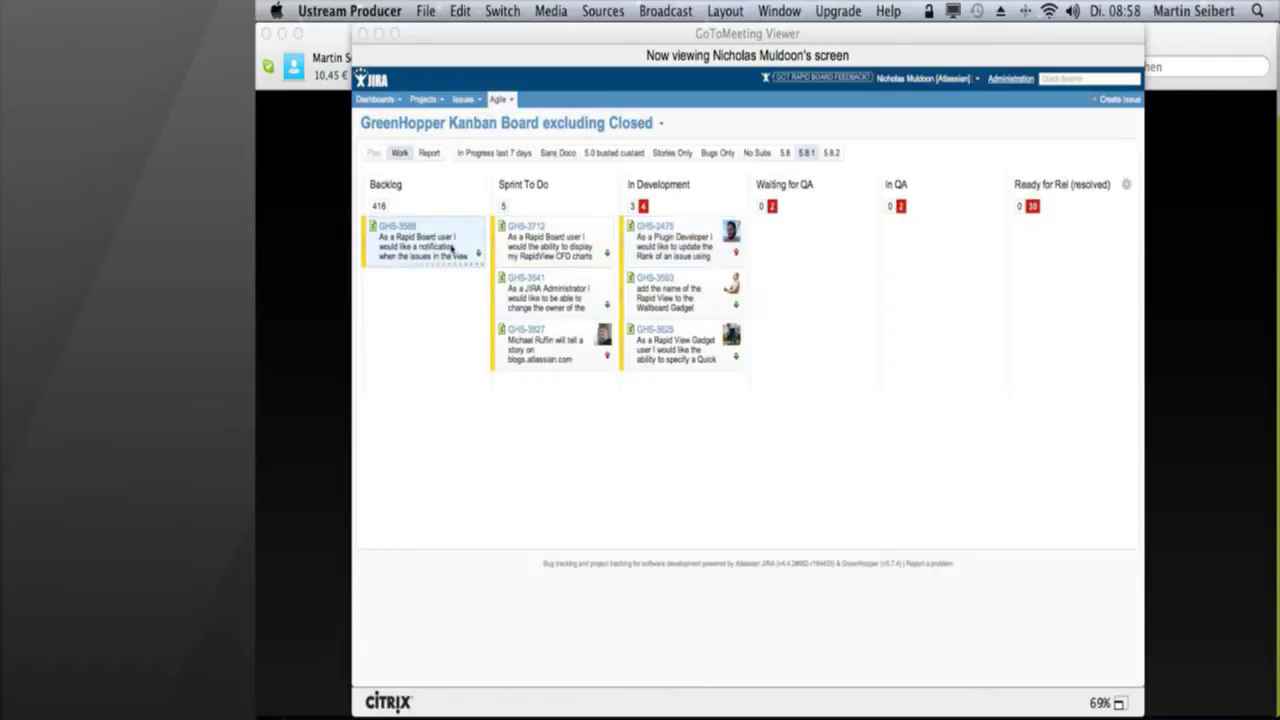
pyautogui.press('.')
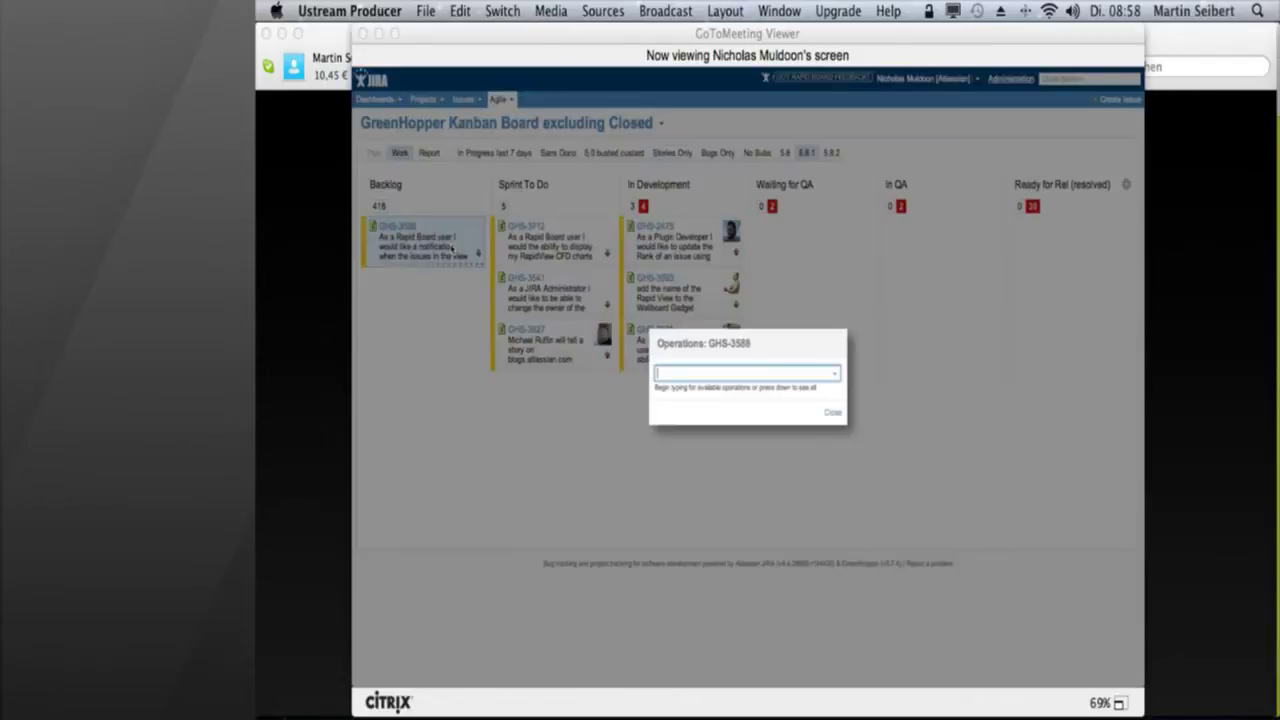
pyautogui.press('Escape')
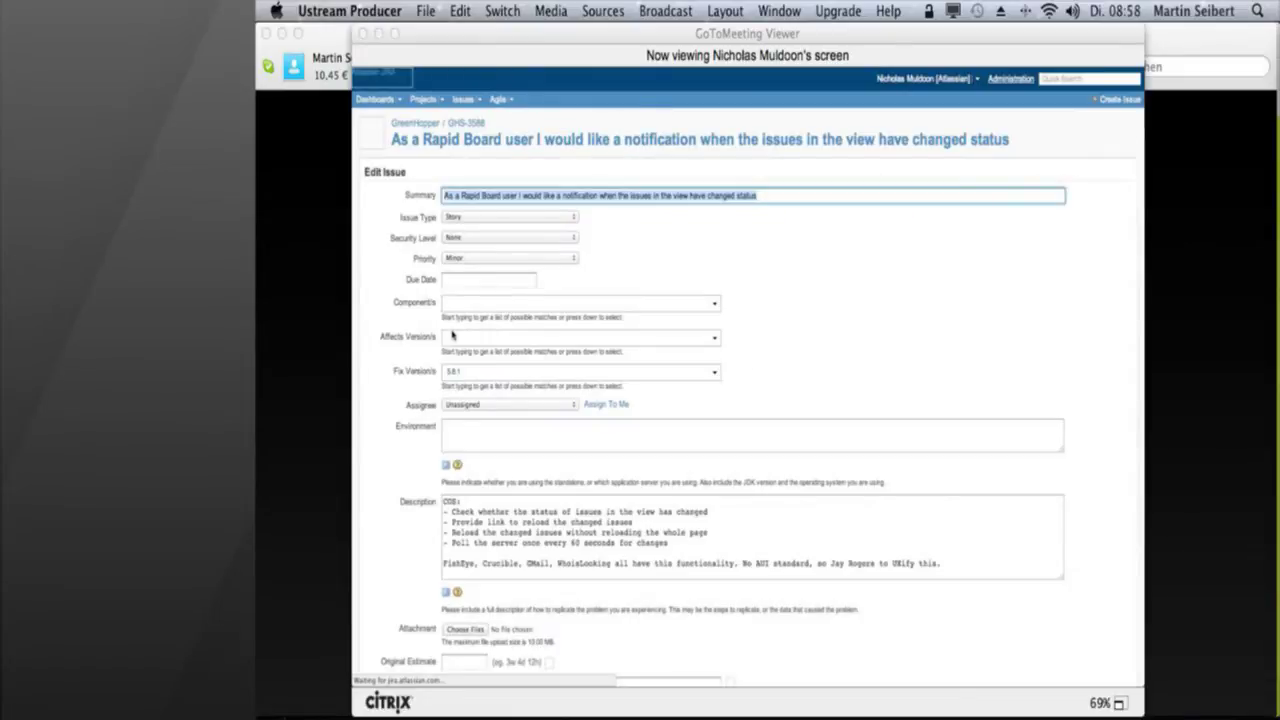
pyautogui.click(463, 259)
pyautogui.click(463, 233)
pyautogui.press('Return')
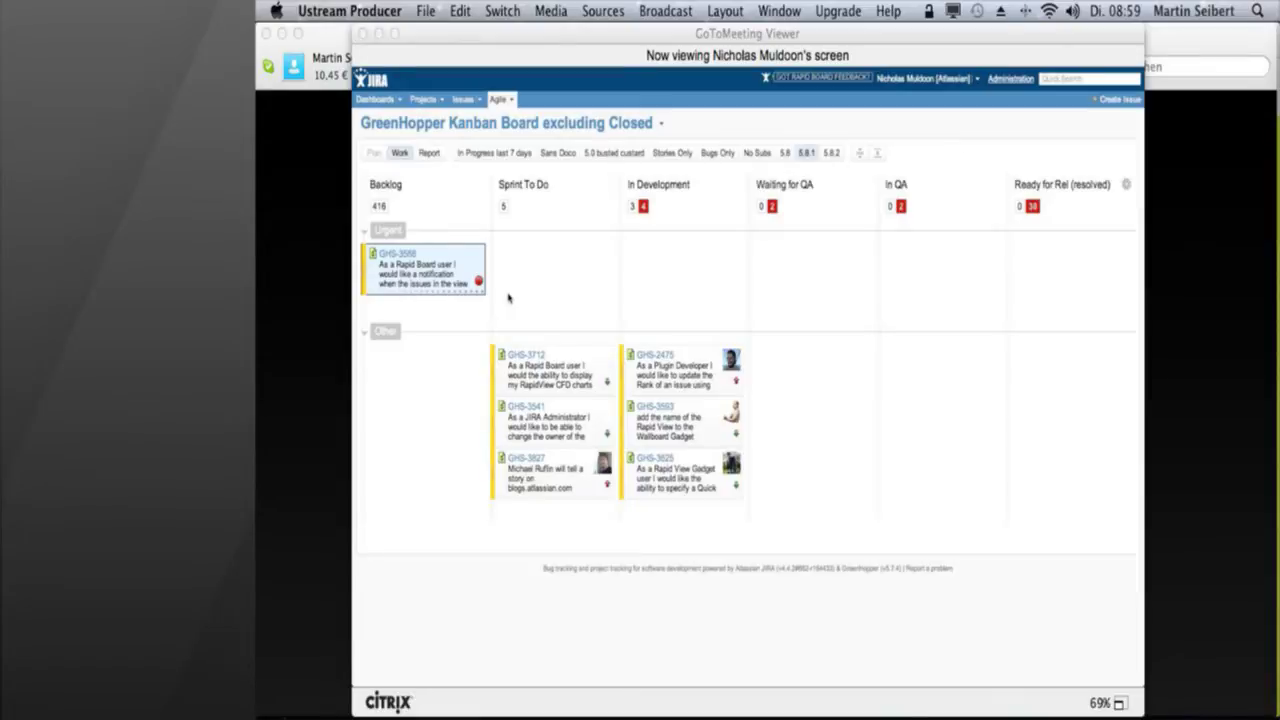
# - Switch to the Skype call, check the Kanban board's Urgent and Other swimlanes in GoToMeeting Viewer, and go back to Skype
pyautogui.press('super+Tab')
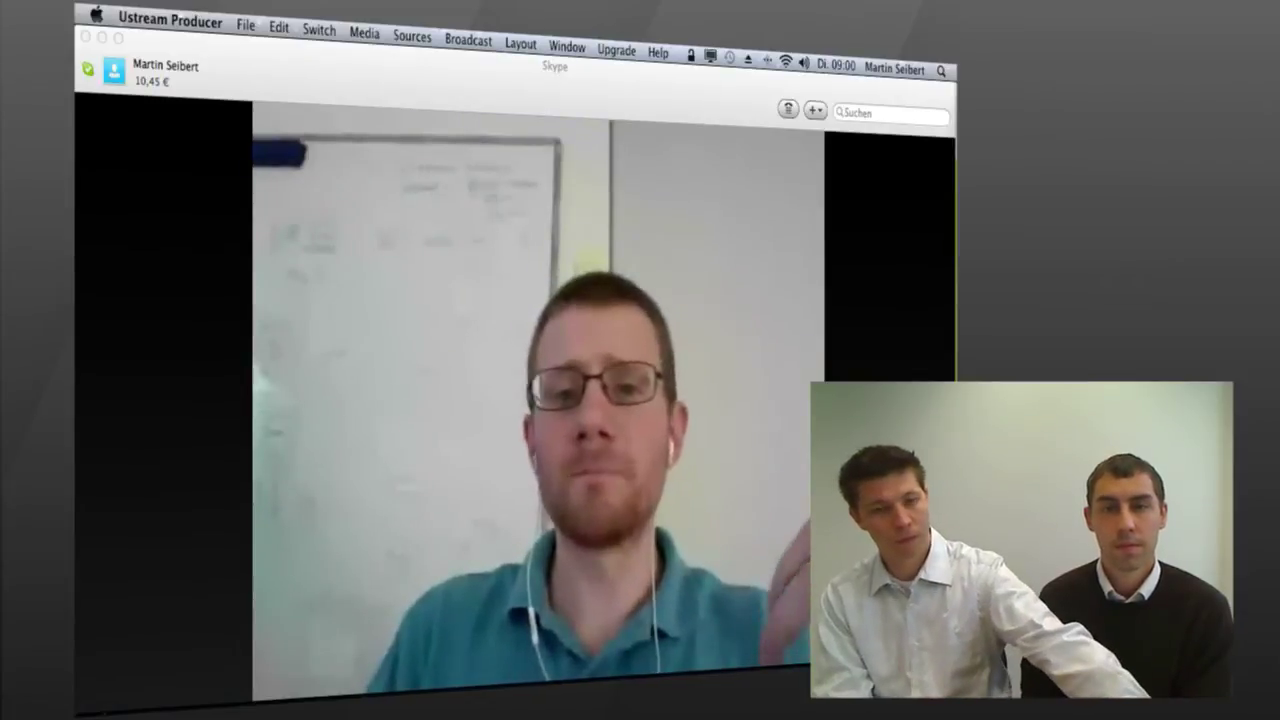
pyautogui.press('super+Tab')
pyautogui.press('super+Tab')
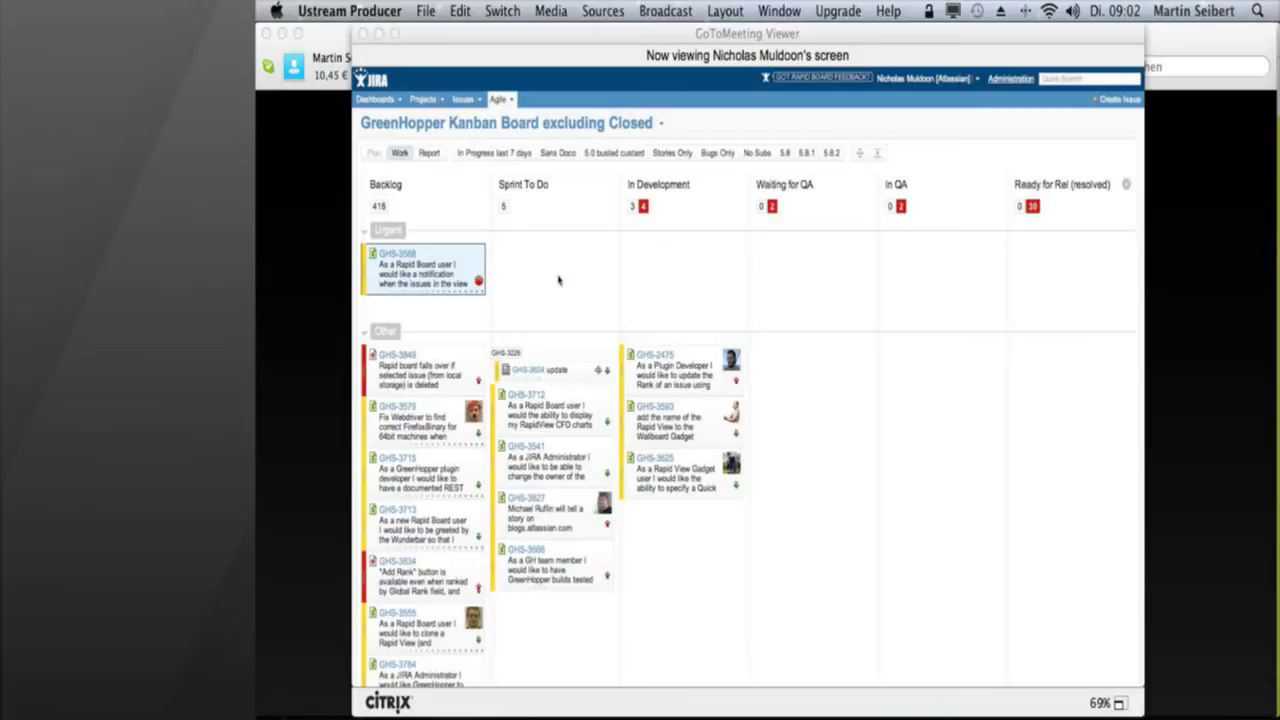
pyautogui.press('super+Tab')
pyautogui.press('super+Tab')
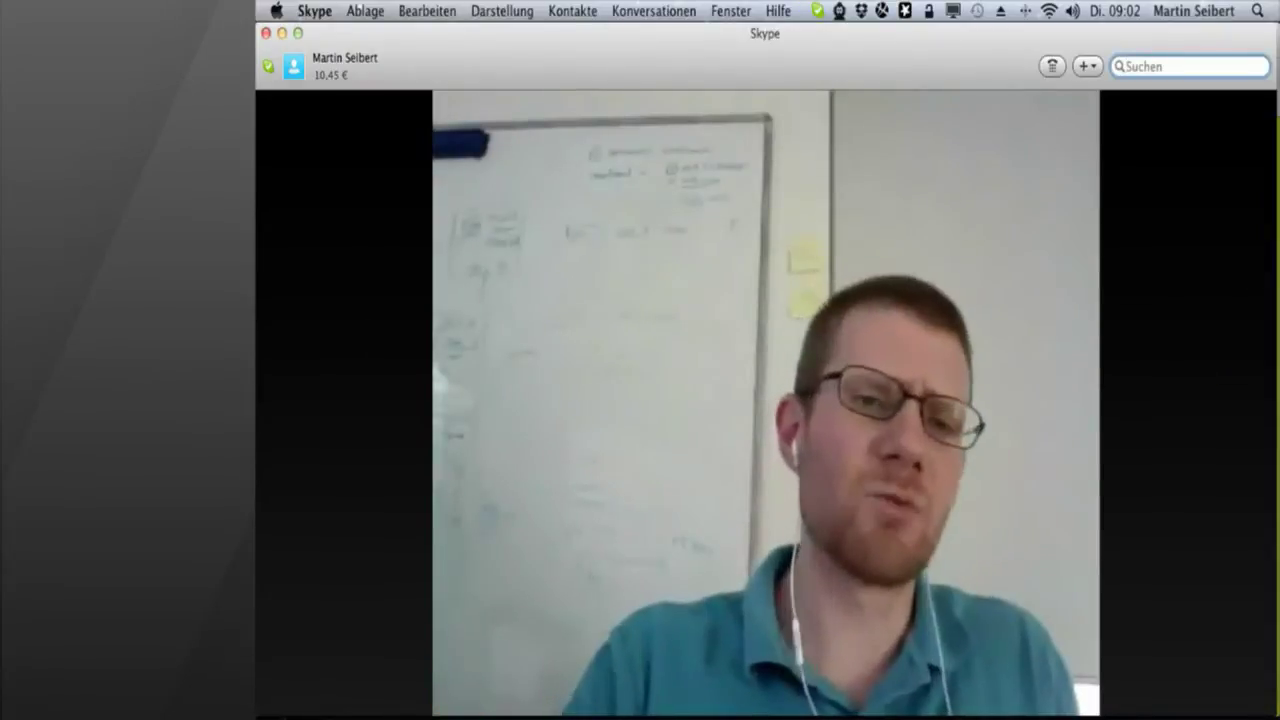
# - Return to the shared Kanban board in GoToMeeting Viewer and inspect the late-September cycle-time points in its Control Chart report
pyautogui.press('super+Tab')
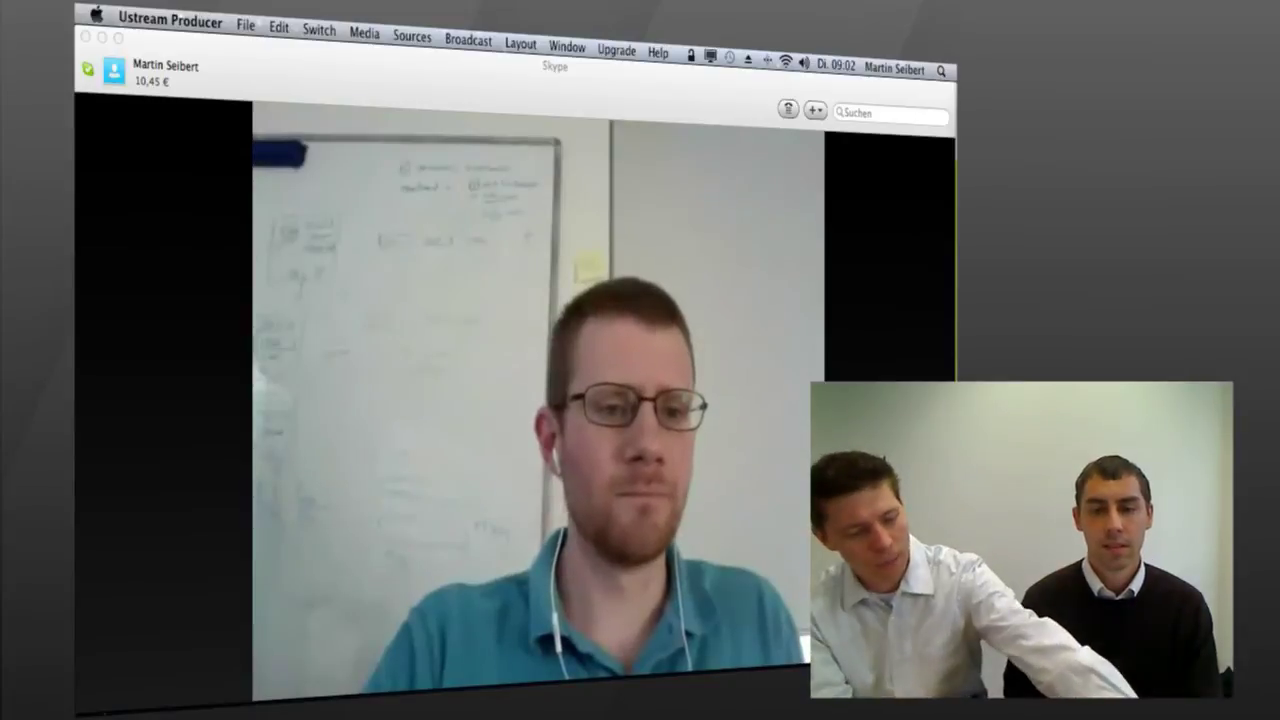
pyautogui.press('super+Tab')
pyautogui.press('super+Tab')
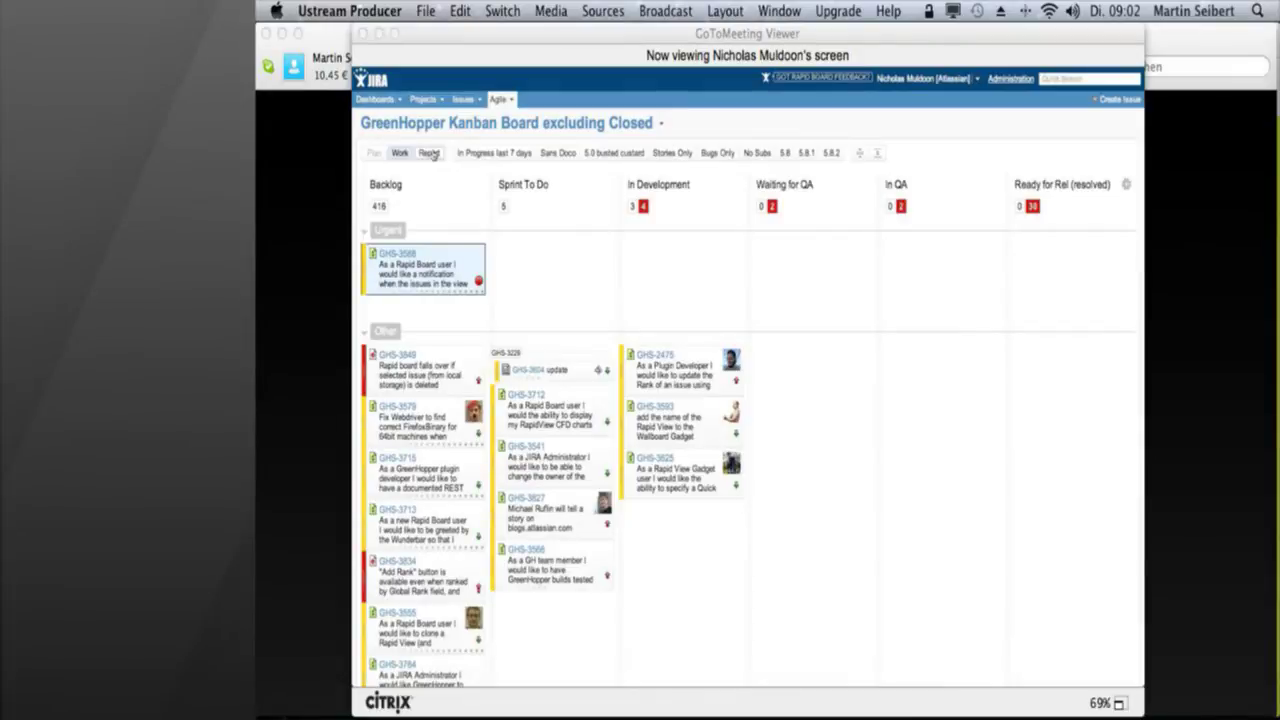
pyautogui.click(429, 153)
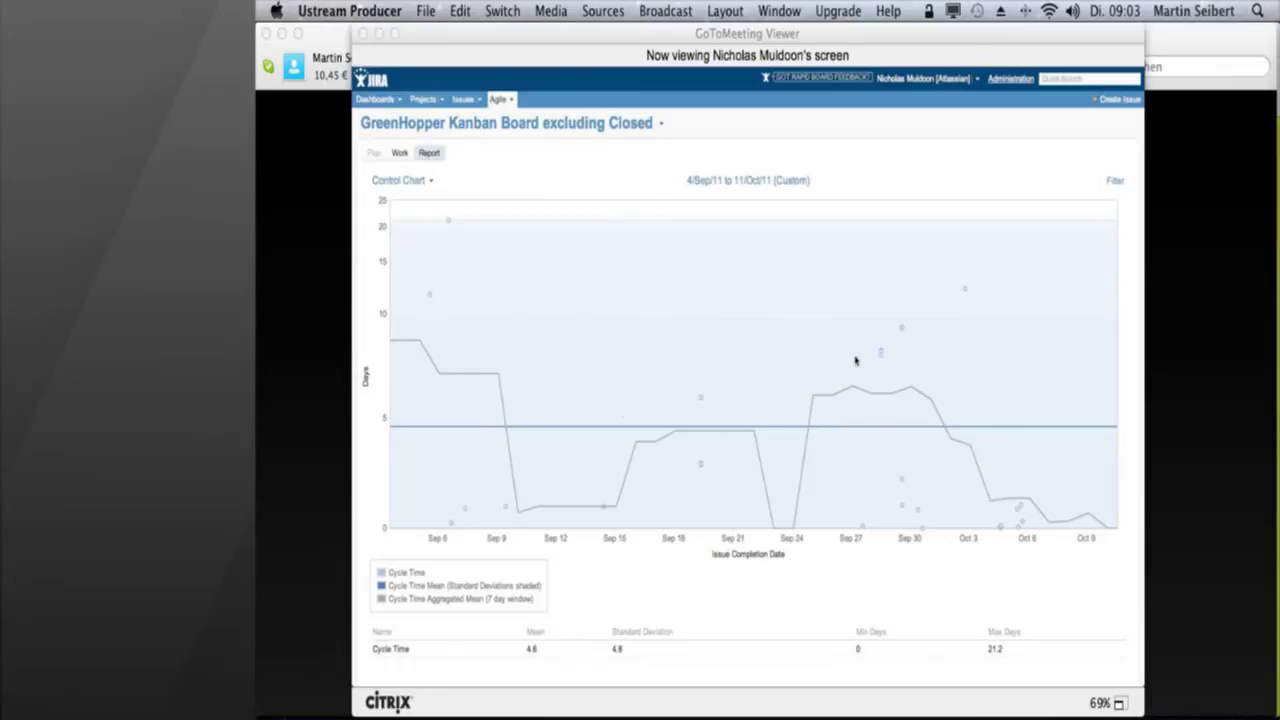
pyautogui.moveTo(881, 354)
pyautogui.moveTo(901, 513)
pyautogui.moveTo(904, 479)
pyautogui.moveTo(881, 357)
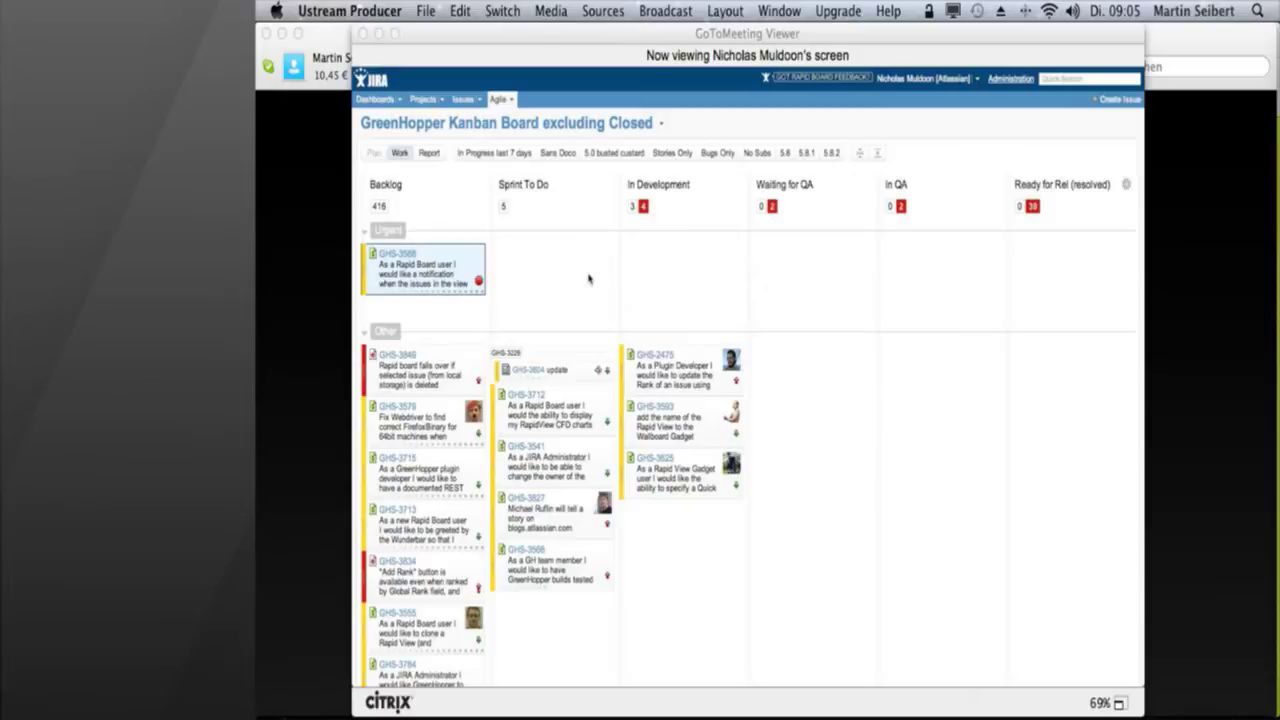
# - Reopen the Control Chart report from the Kanban board and switch to the Skype call
pyautogui.click(434, 157)
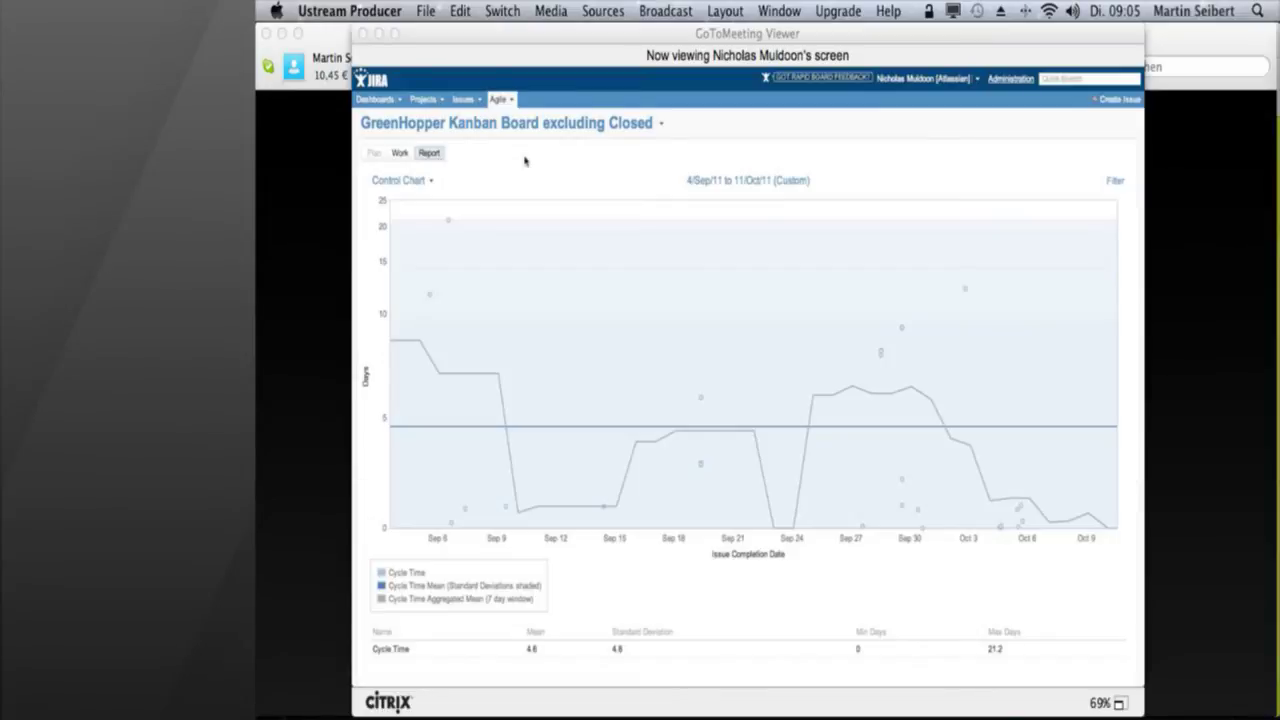
pyautogui.press('super+Tab')
pyautogui.press('super+Tab')
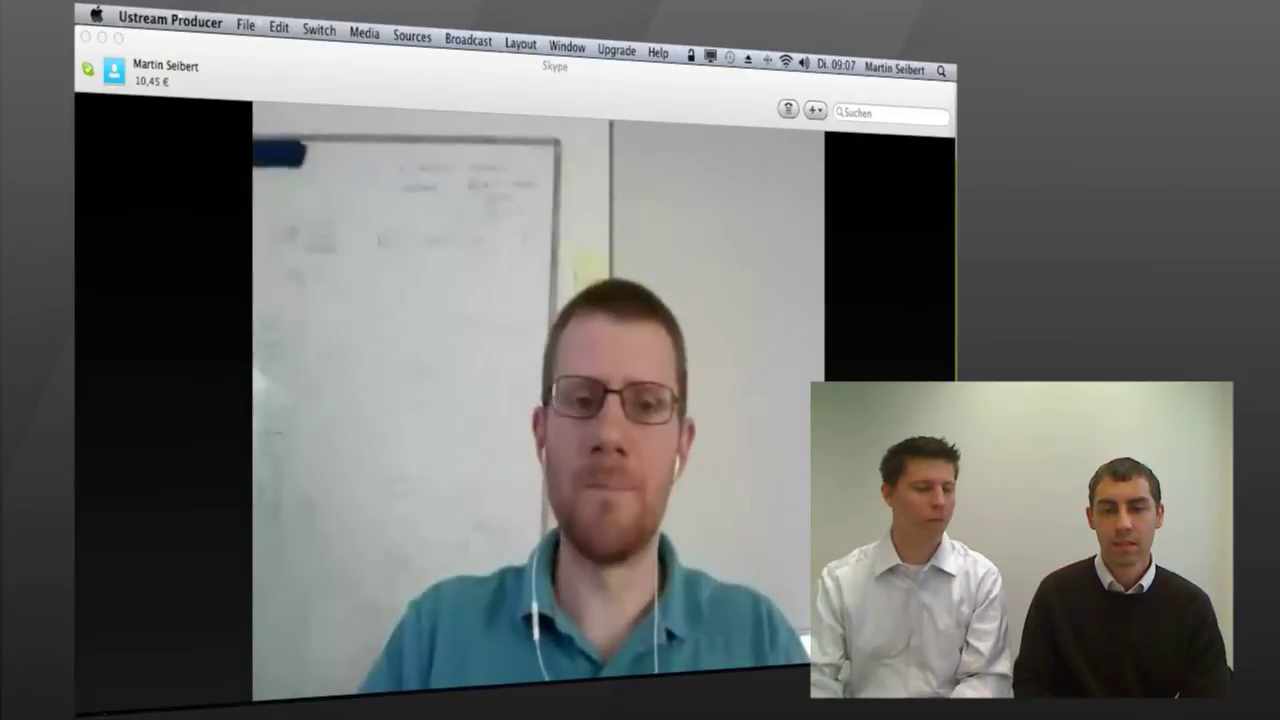
# - Return from Skype to the shared board in GoToMeeting Viewer and display the Control Chart report
pyautogui.press('super+Tab')
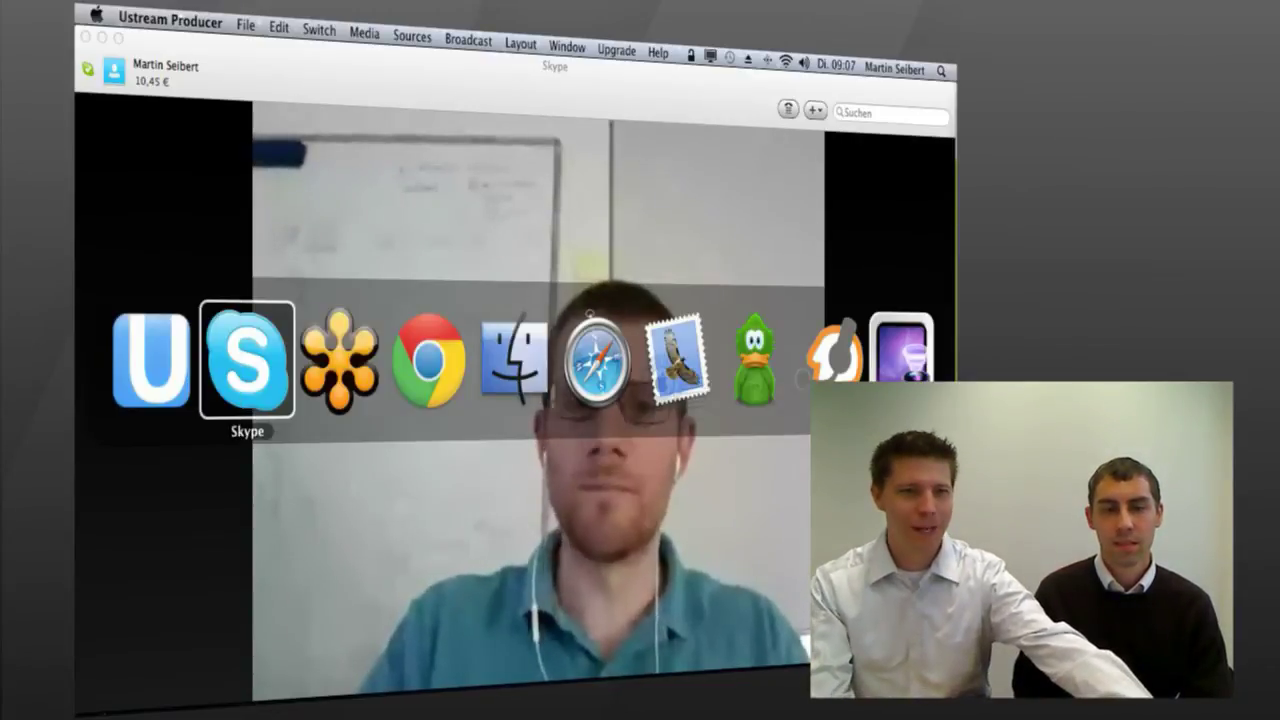
pyautogui.press('super+Tab')
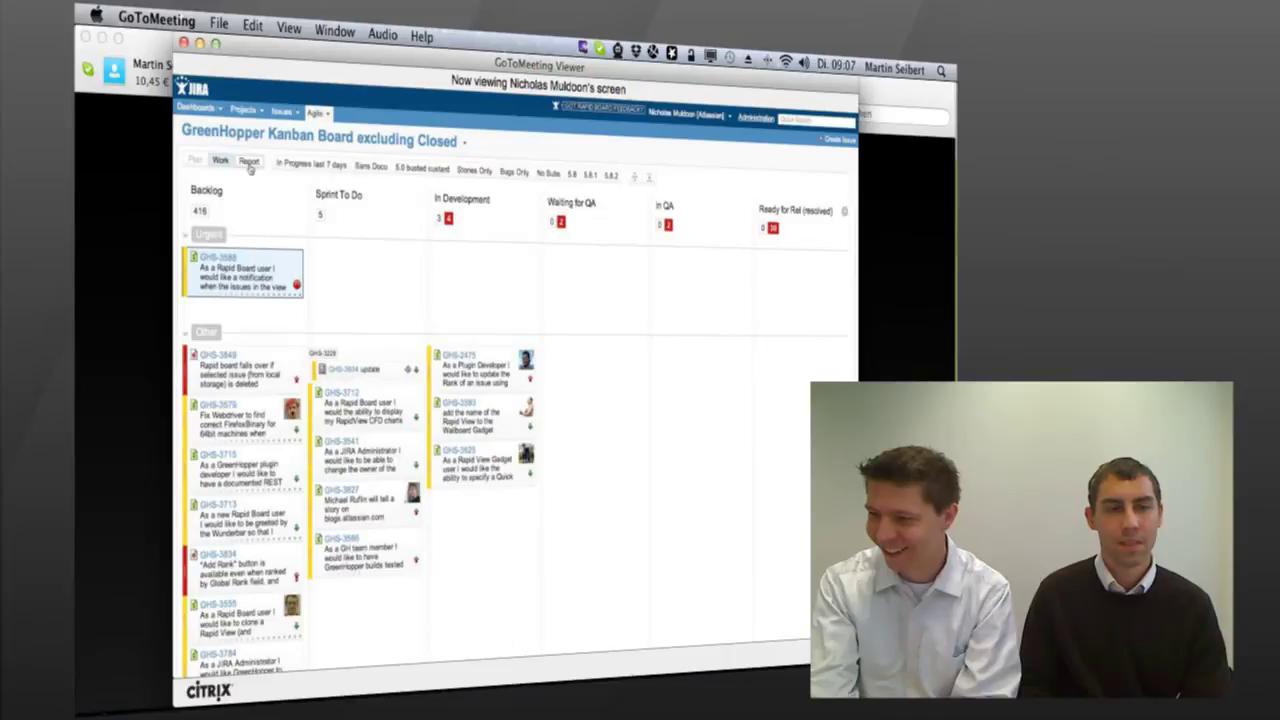
pyautogui.click(249, 165)
pyautogui.press('super+Tab')
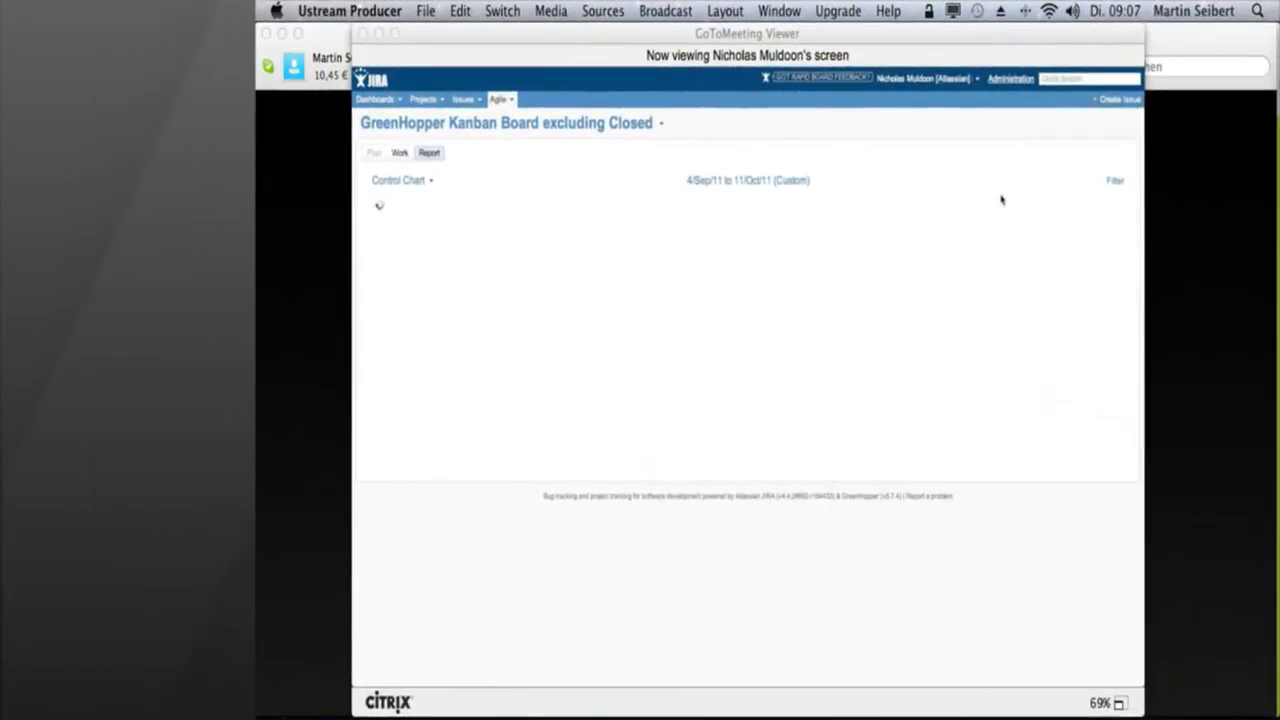
# - Filter the Control Chart to the Urgent swimlane only, and restore the Other swimlane in the reporting filters
pyautogui.click(1114, 183)
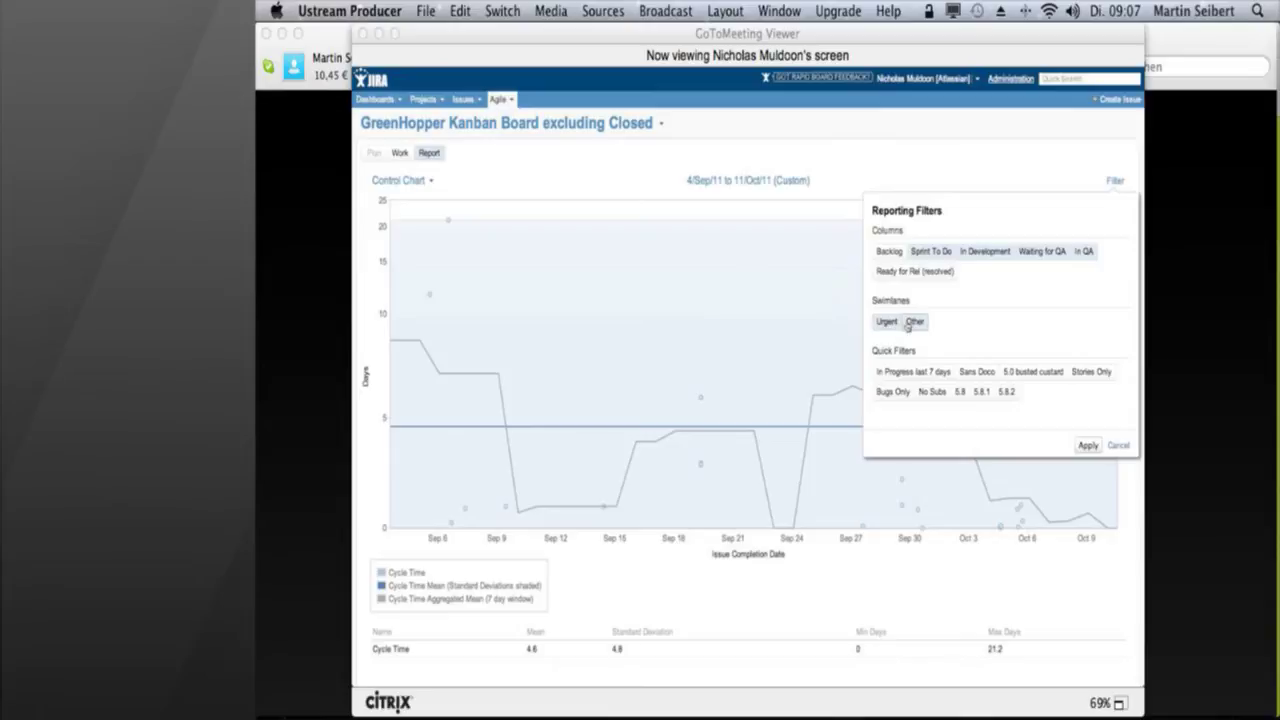
pyautogui.click(1088, 446)
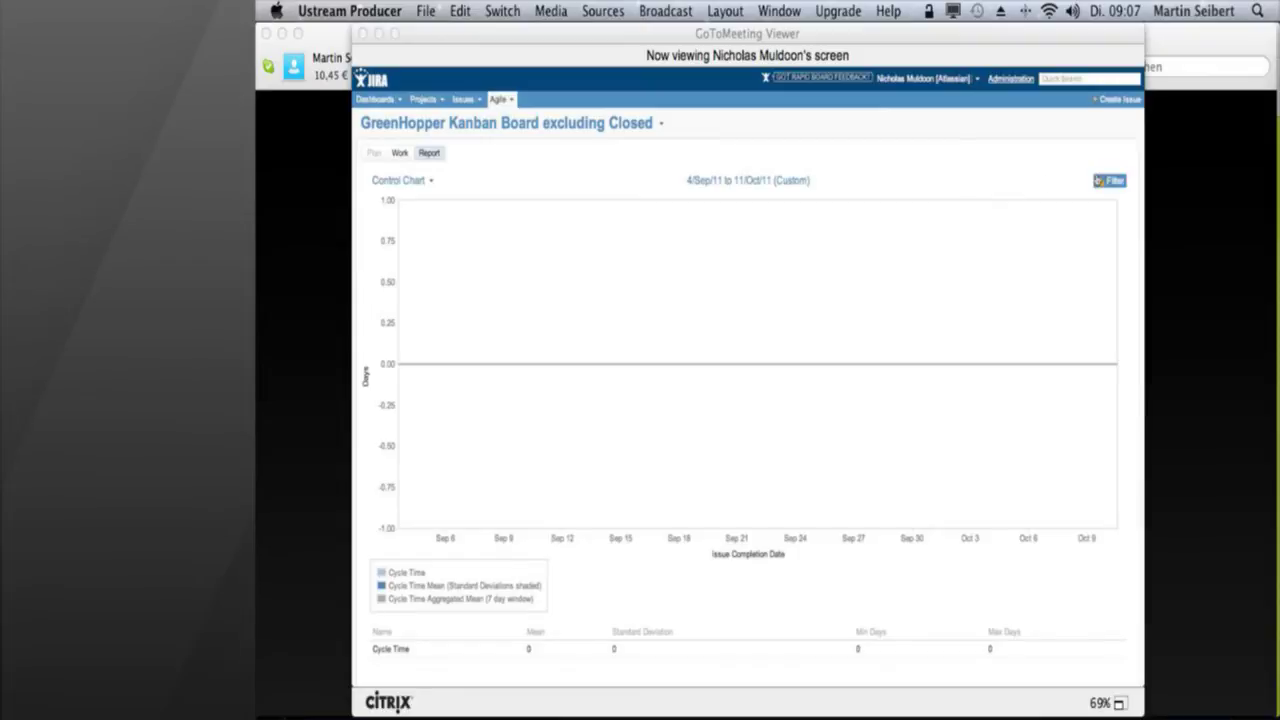
pyautogui.click(1110, 181)
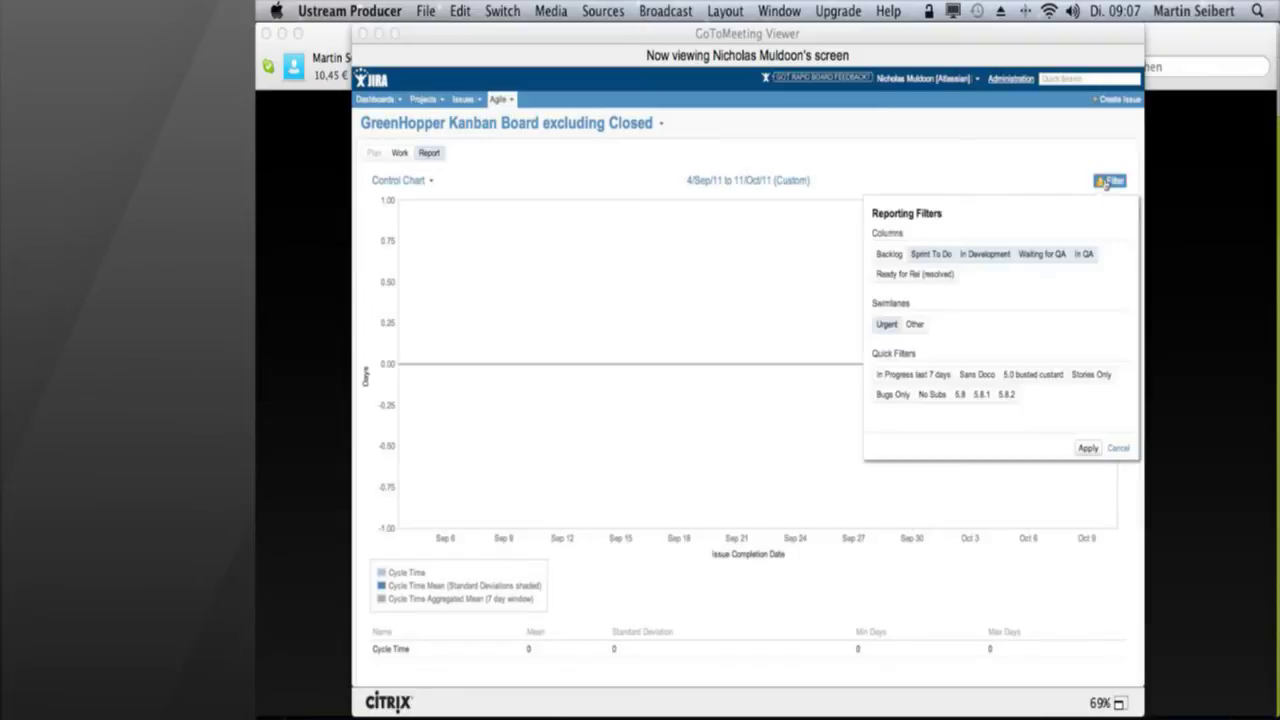
pyautogui.click(914, 326)
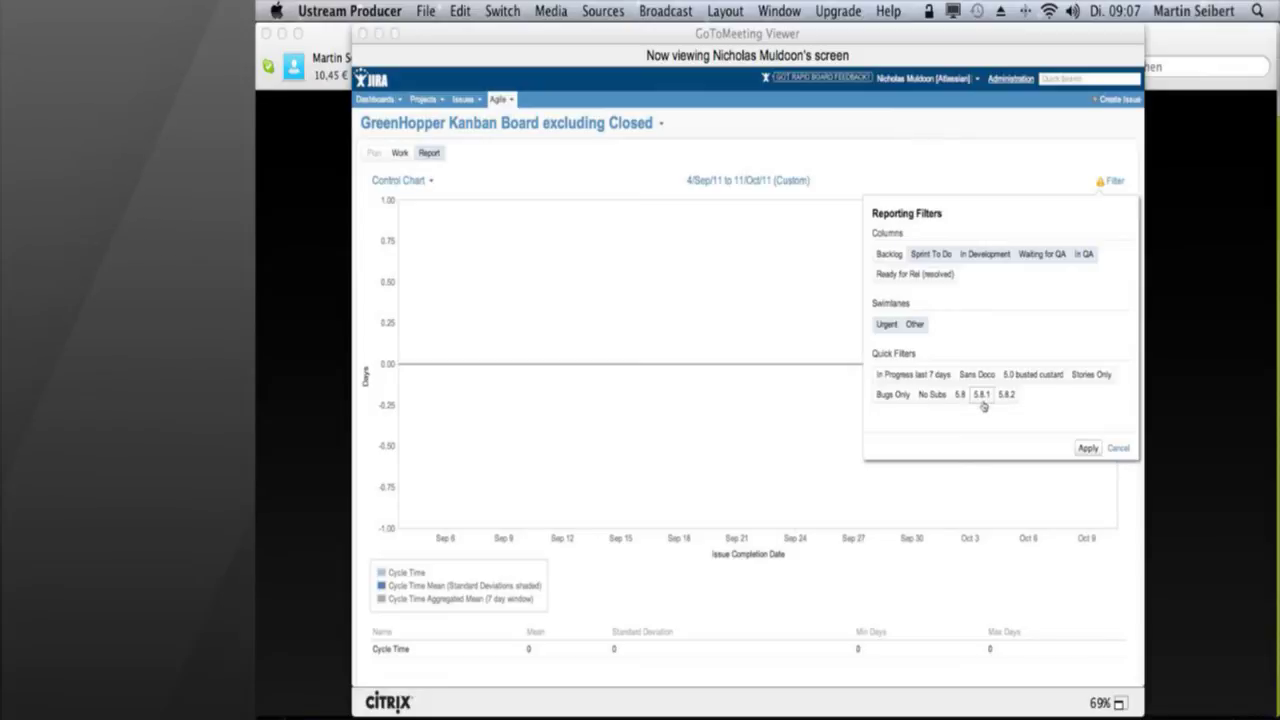
pyautogui.click(1086, 449)
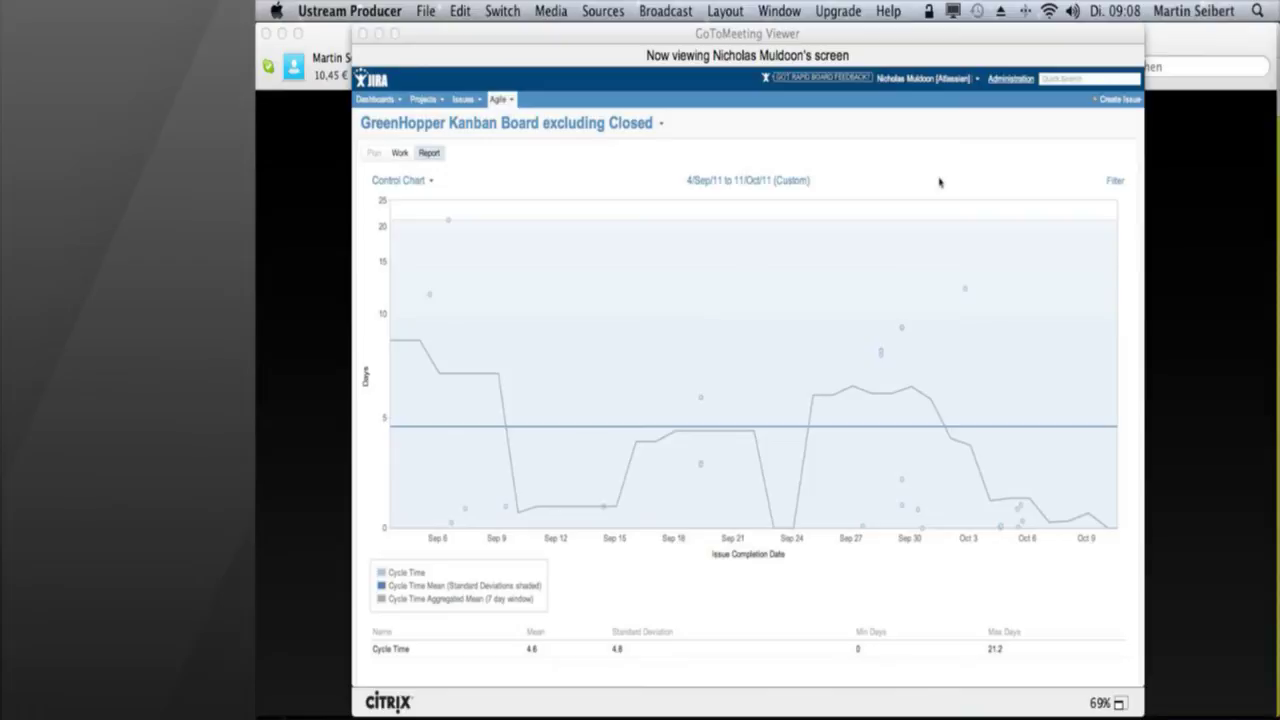
# - Set the Control Chart timeframe to Past 6 Months and narrow it to 4/Aug/11 to 12/Oct/11 on the chart
pyautogui.click(795, 180)
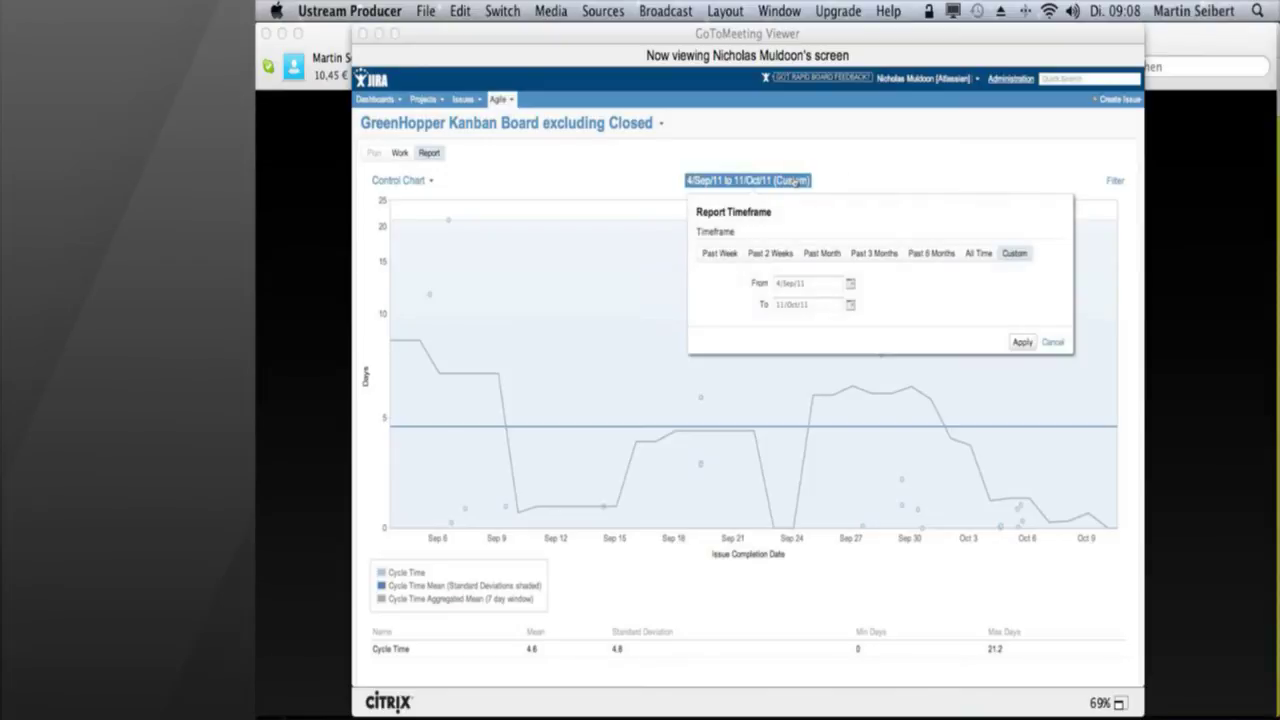
pyautogui.click(936, 254)
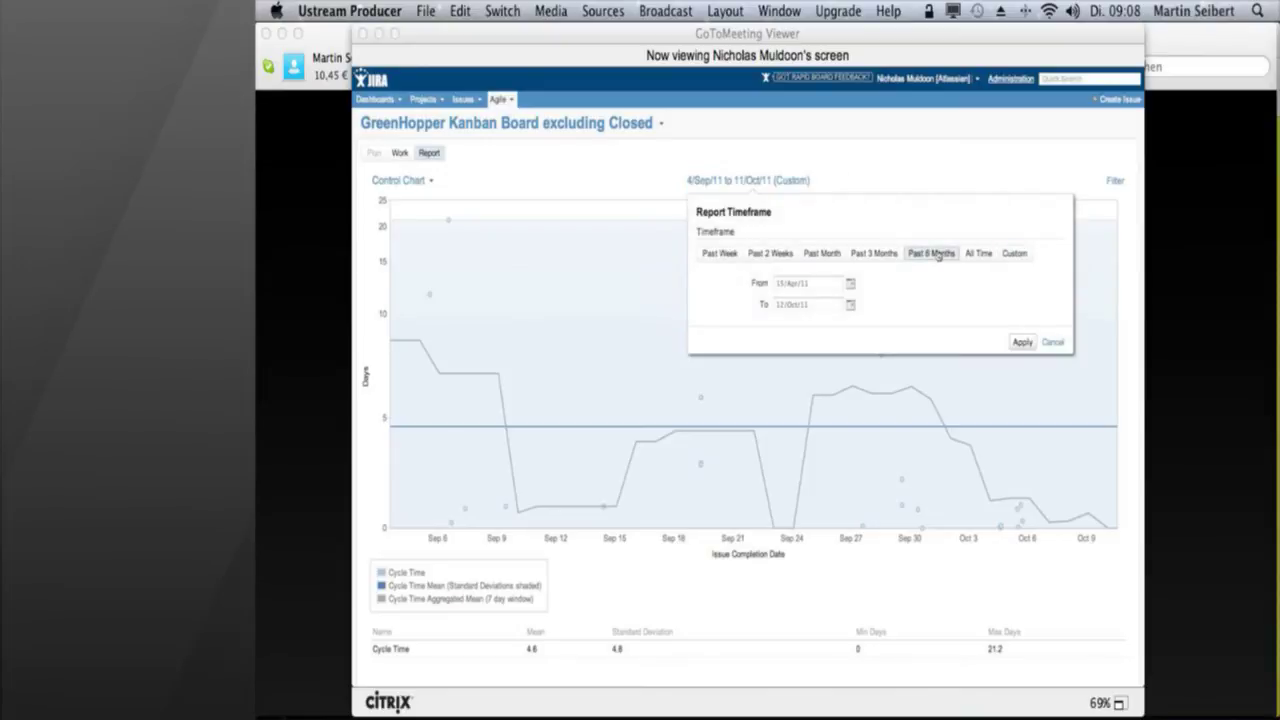
pyautogui.click(1022, 343)
pyautogui.moveTo(838, 294)
pyautogui.mouseDown()
pyautogui.moveTo(1030, 345)
pyautogui.moveTo(1118, 390)
pyautogui.mouseUp()
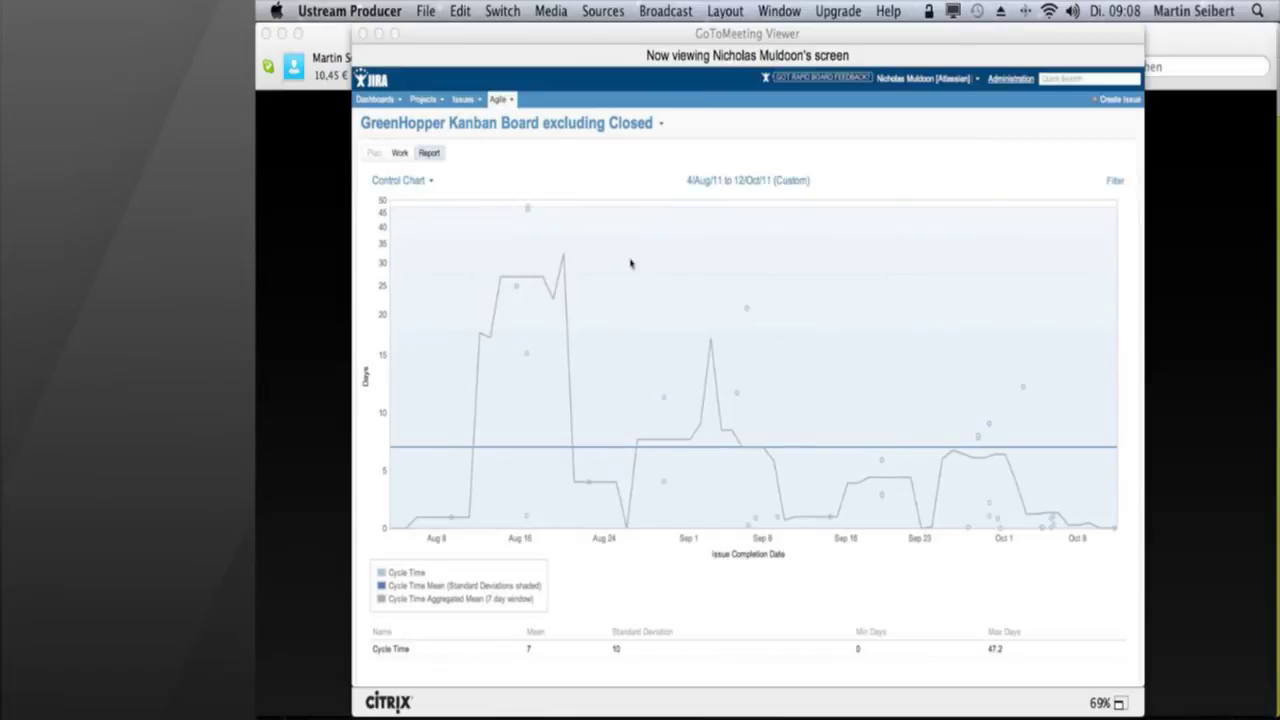
# - View the list of available report charts and show the Cumulative Flow Diagram
pyautogui.click(423, 186)
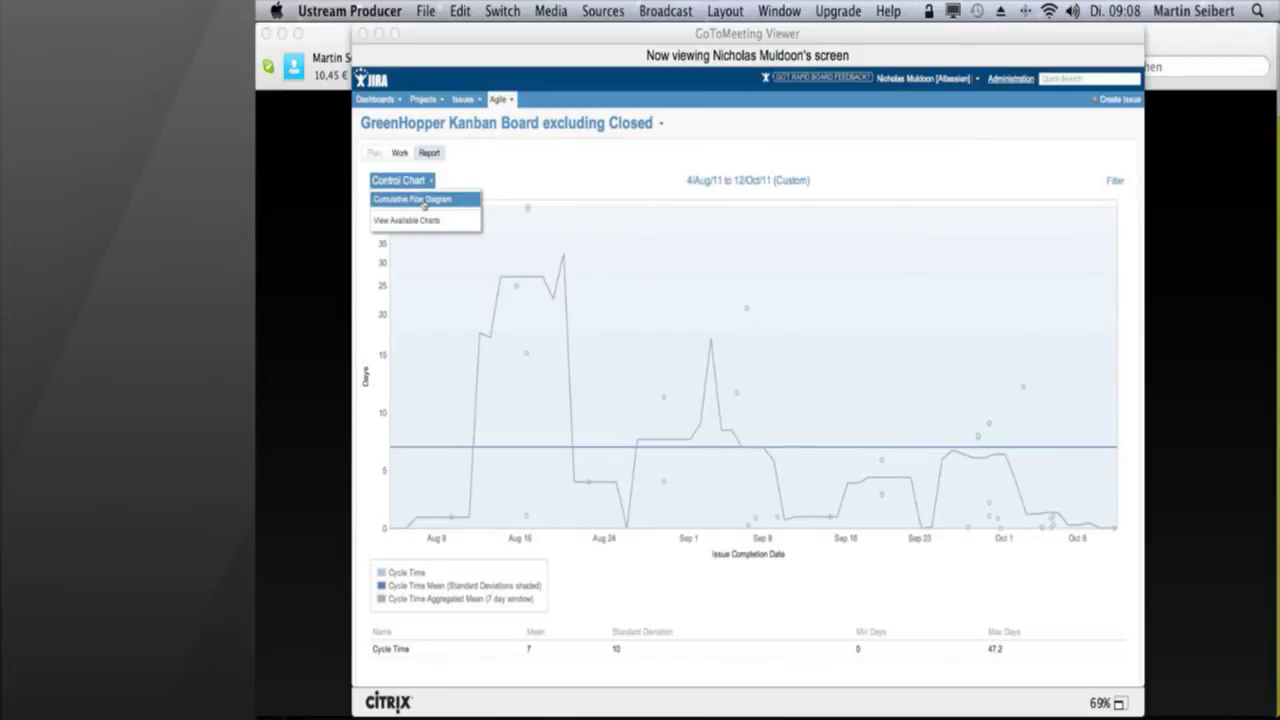
pyautogui.click(425, 204)
pyautogui.click(443, 188)
pyautogui.click(442, 222)
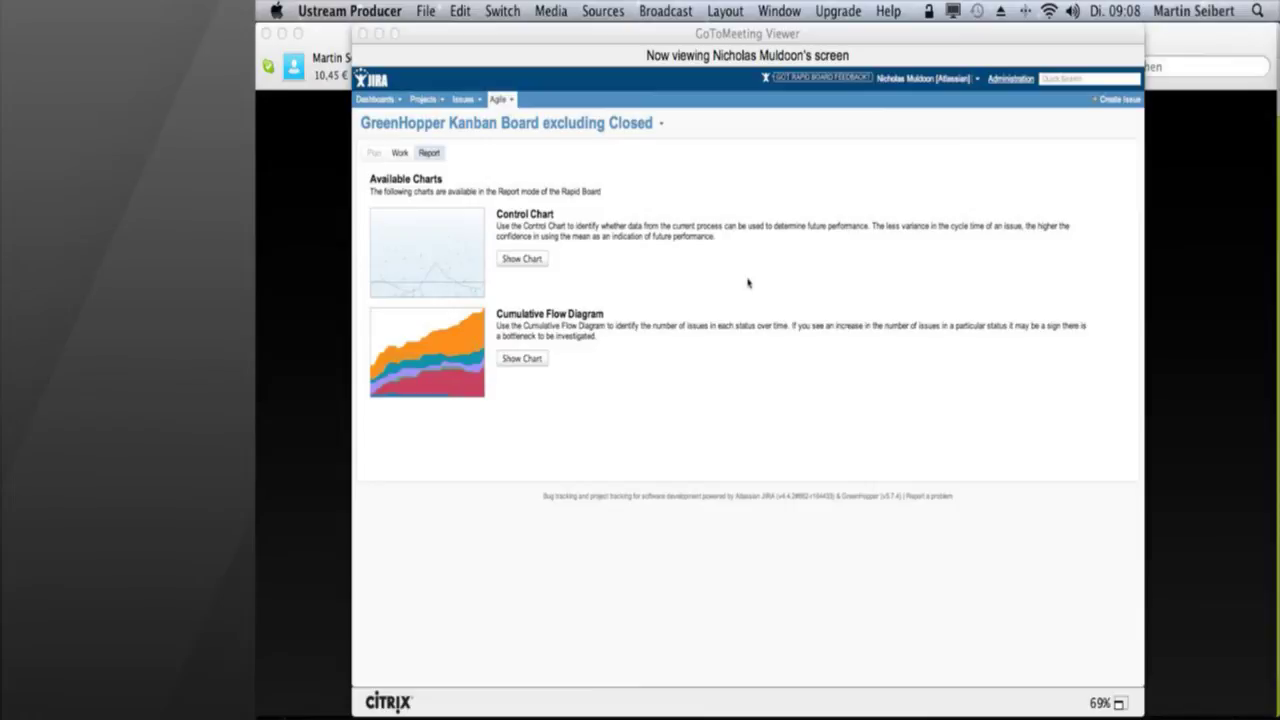
pyautogui.click(526, 358)
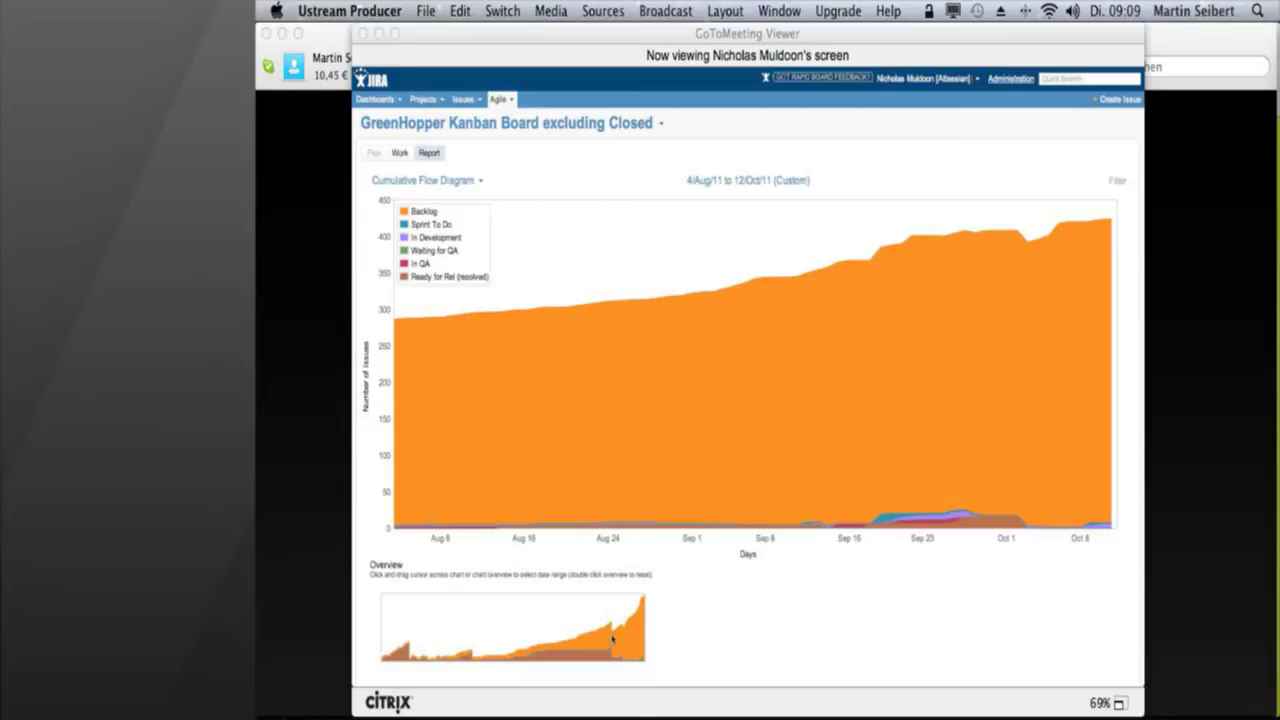
# - Select the range 2/Mar/11 to 11/Oct/11 in the diagram's overview, followed by mid-December 2008 to 9/Jul/09
pyautogui.moveTo(604, 641); pyautogui.dragTo(653, 642)
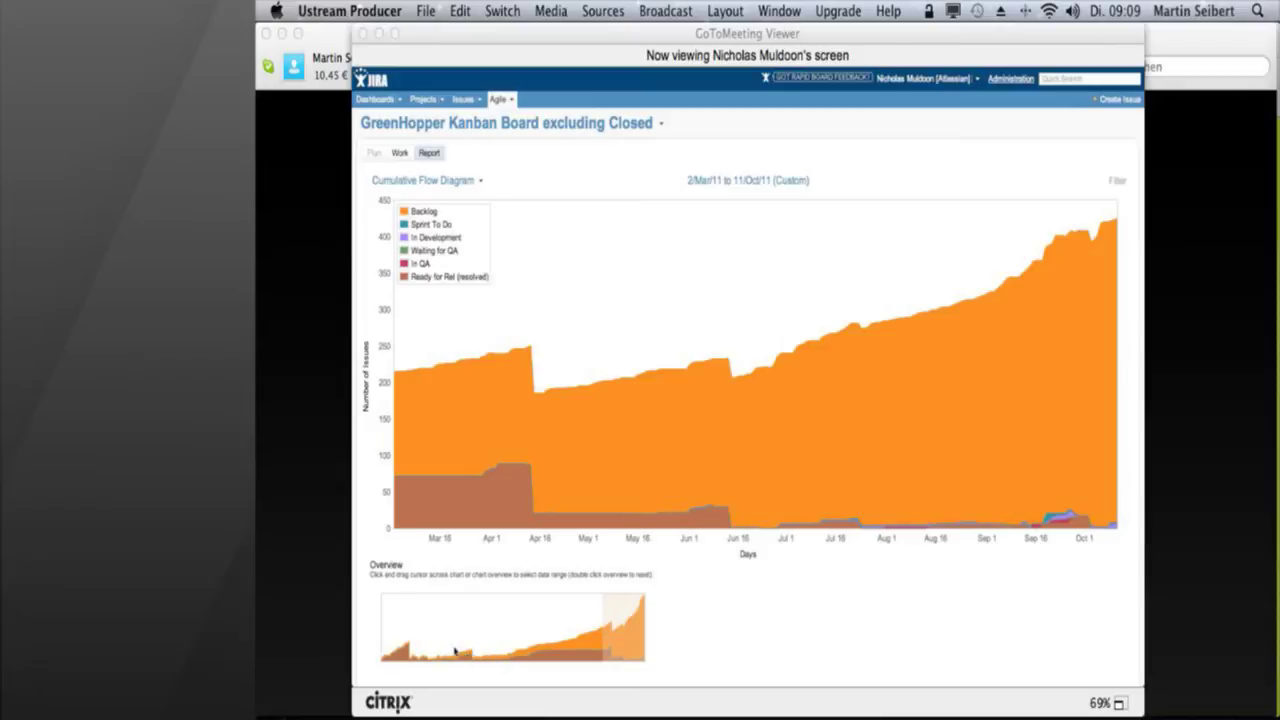
pyautogui.moveTo(455, 651); pyautogui.dragTo(492, 652)
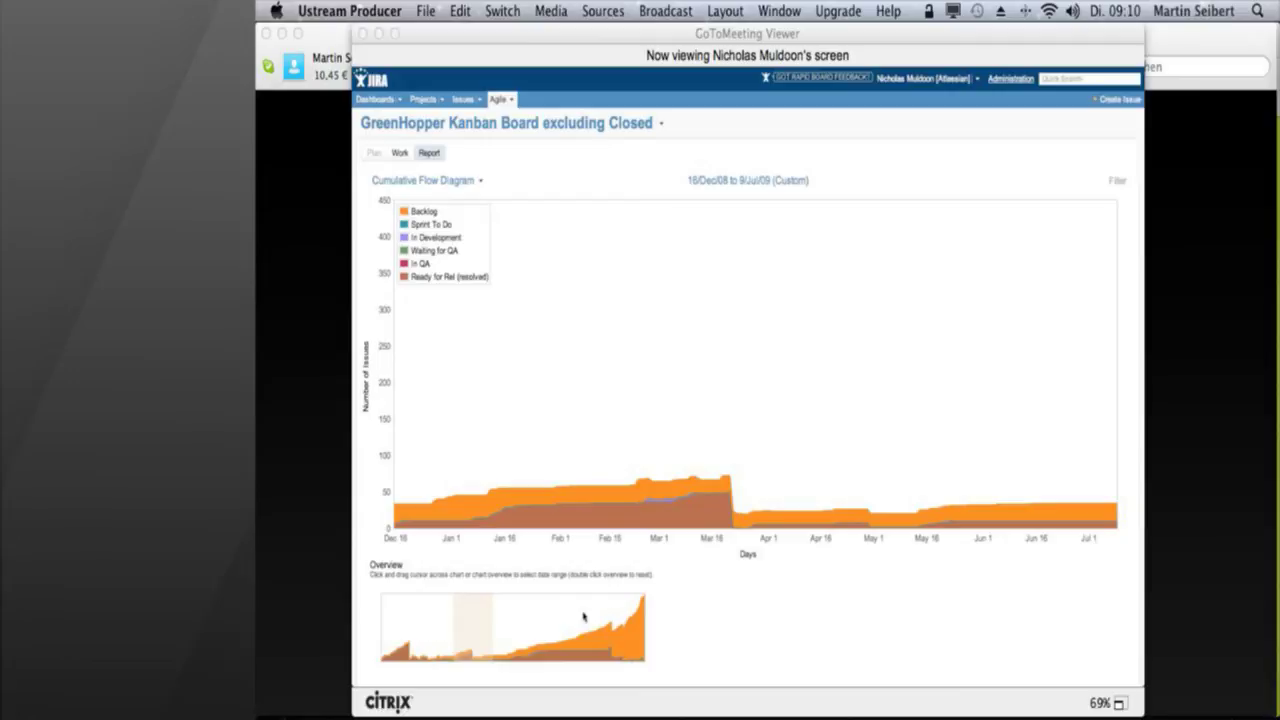
# - Open the GHS-2475 story in the Work view, try inline editing of its summary, and add a "-" line to its description
pyautogui.click(399, 152)
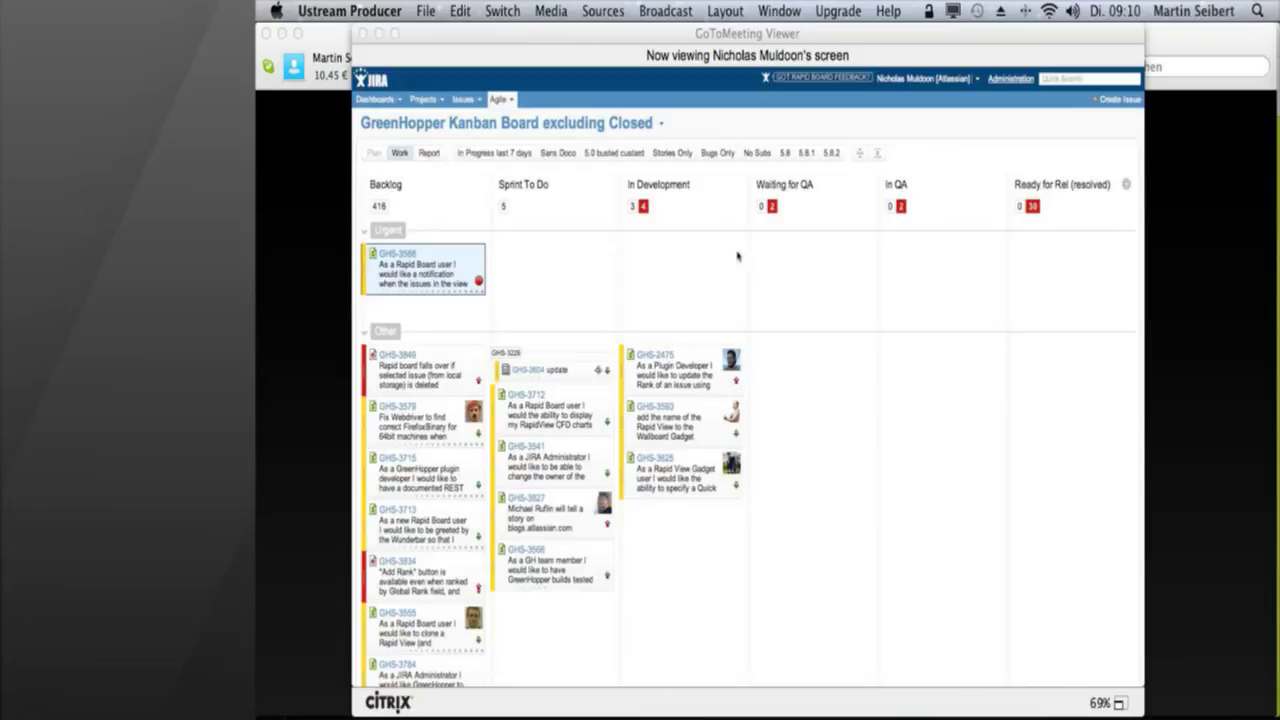
pyautogui.click(657, 356)
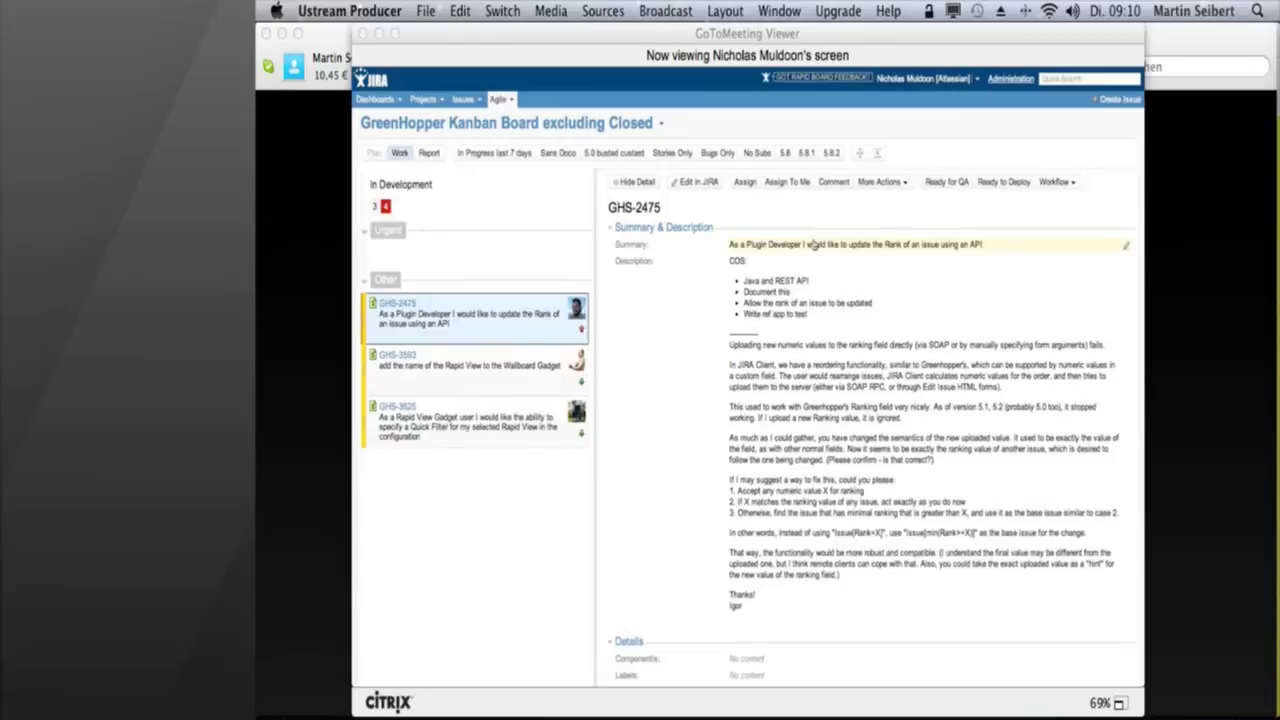
pyautogui.click(813, 244)
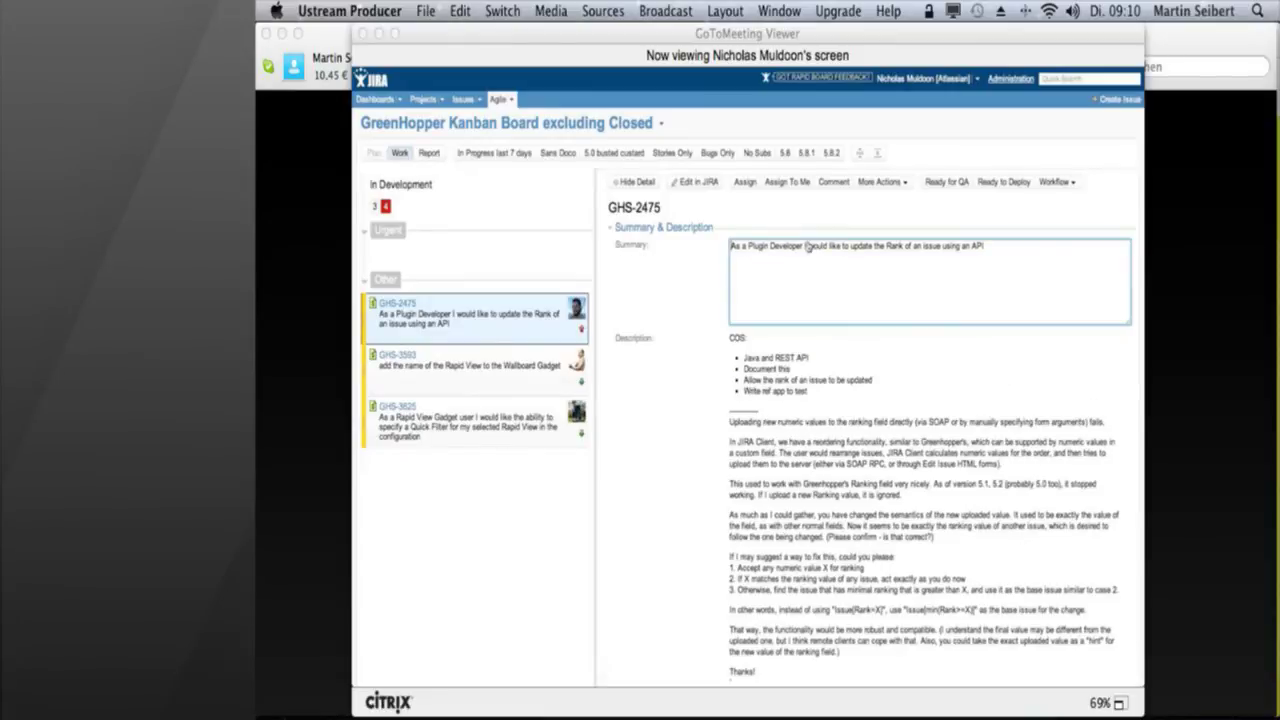
pyautogui.click(800, 365)
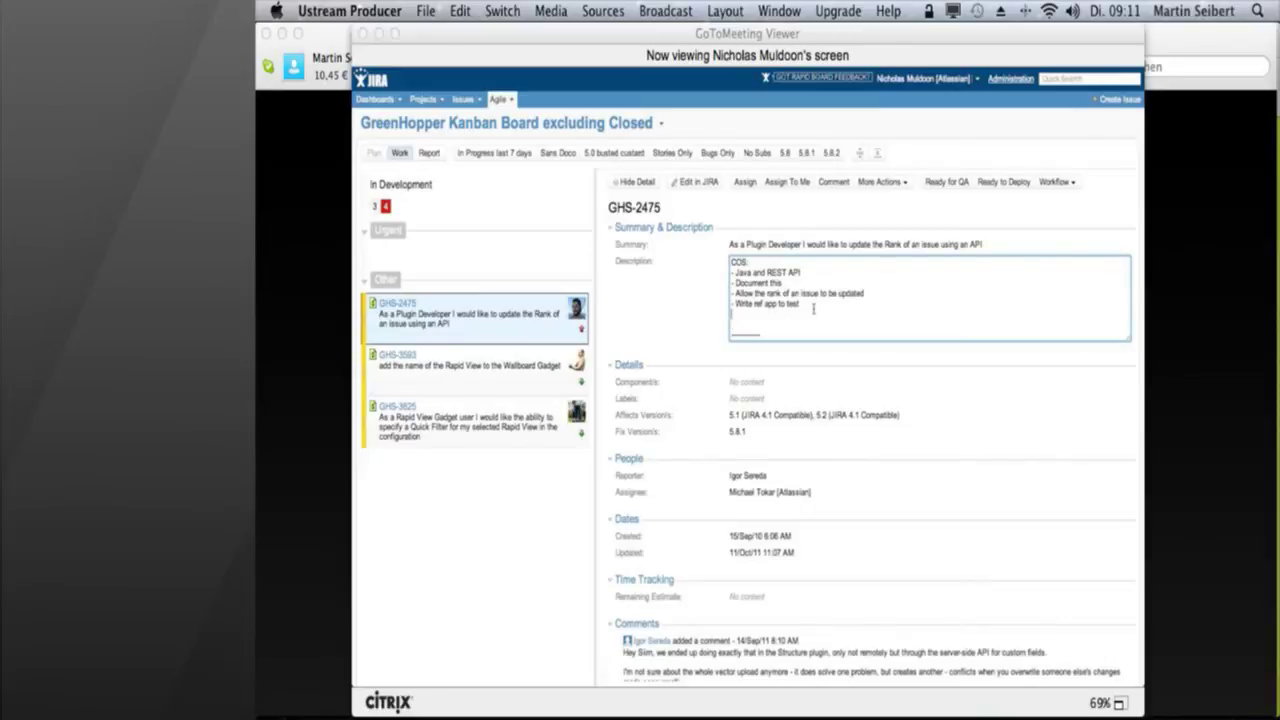
pyautogui.write('-')
pyautogui.press('Tab')
# - Review the details and comments of GHS-2475 and the GHS-3625 story, and switch to the Skype call
pyautogui.scroll(-5, 811, 305)
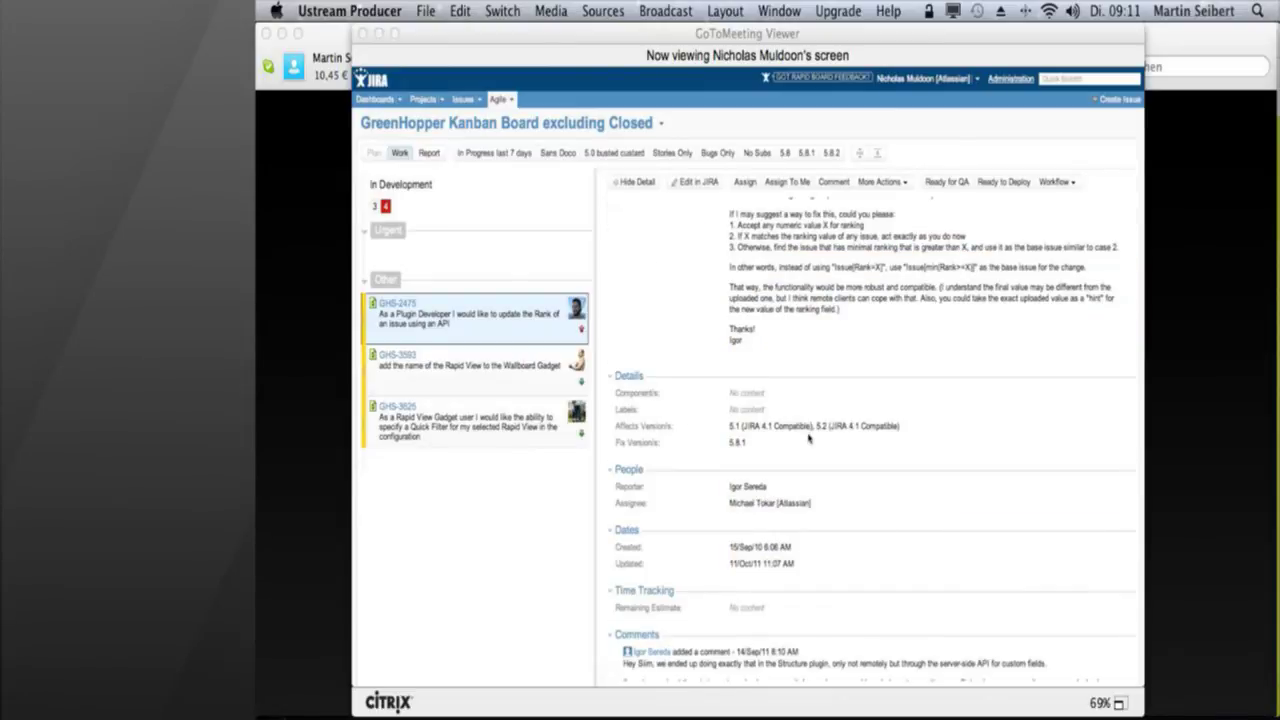
pyautogui.scroll(-2, 810, 437)
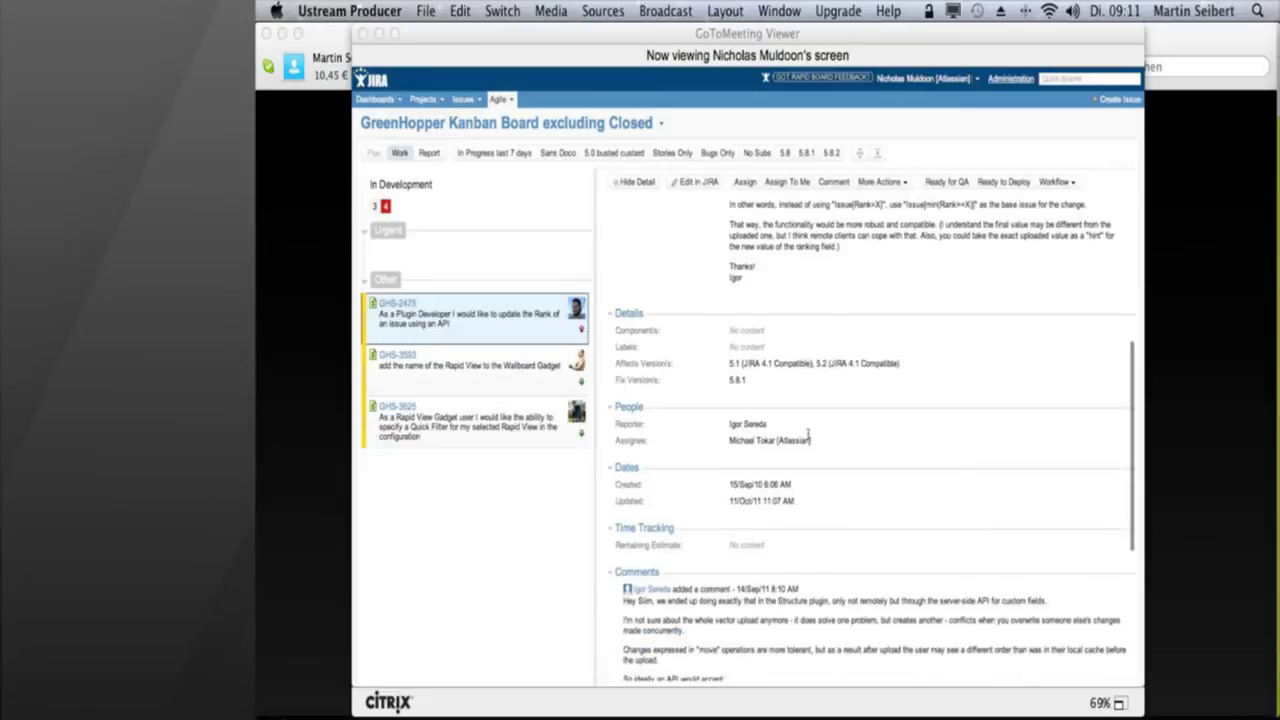
pyautogui.scroll(-6, 808, 433)
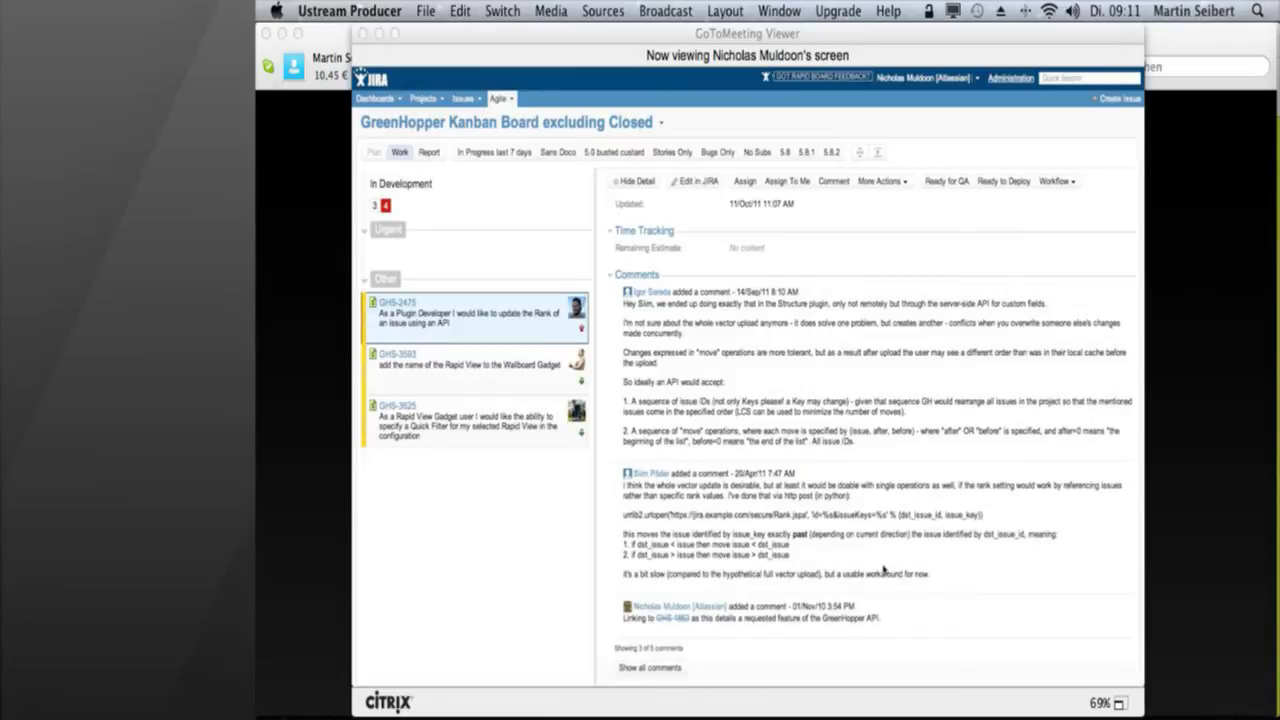
pyautogui.scroll(1, 883, 570)
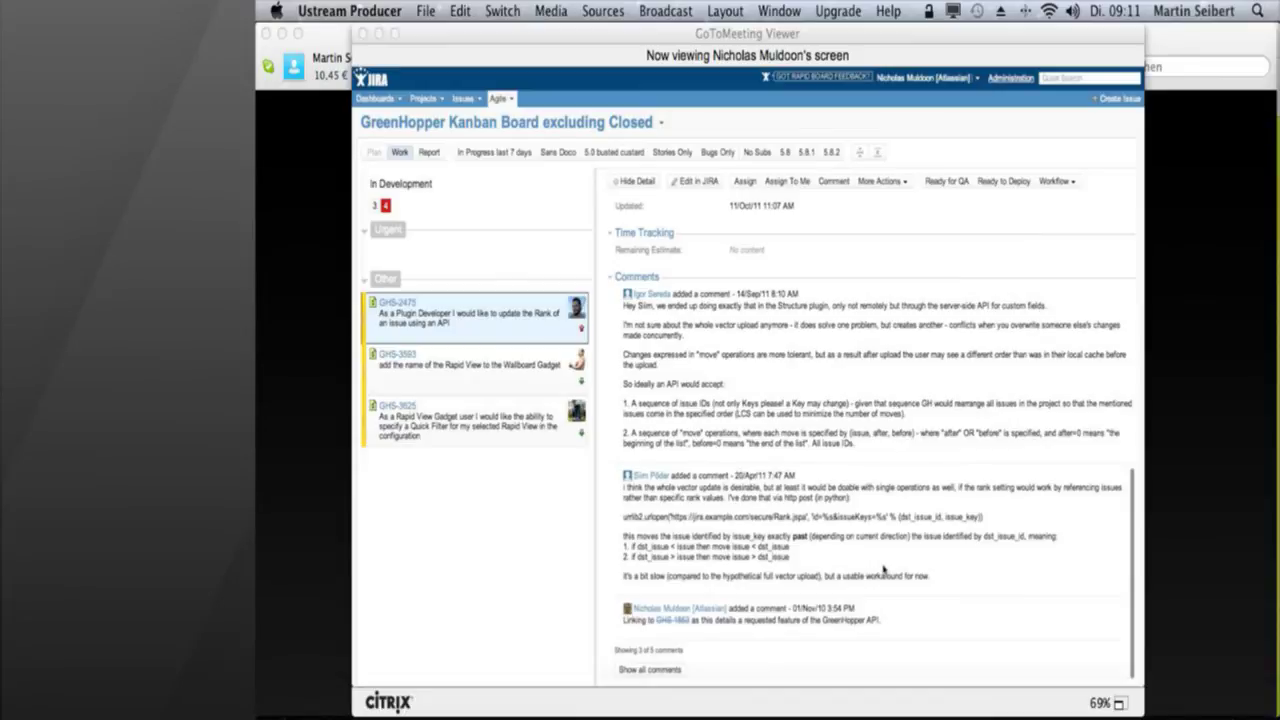
pyautogui.scroll(10, 883, 570)
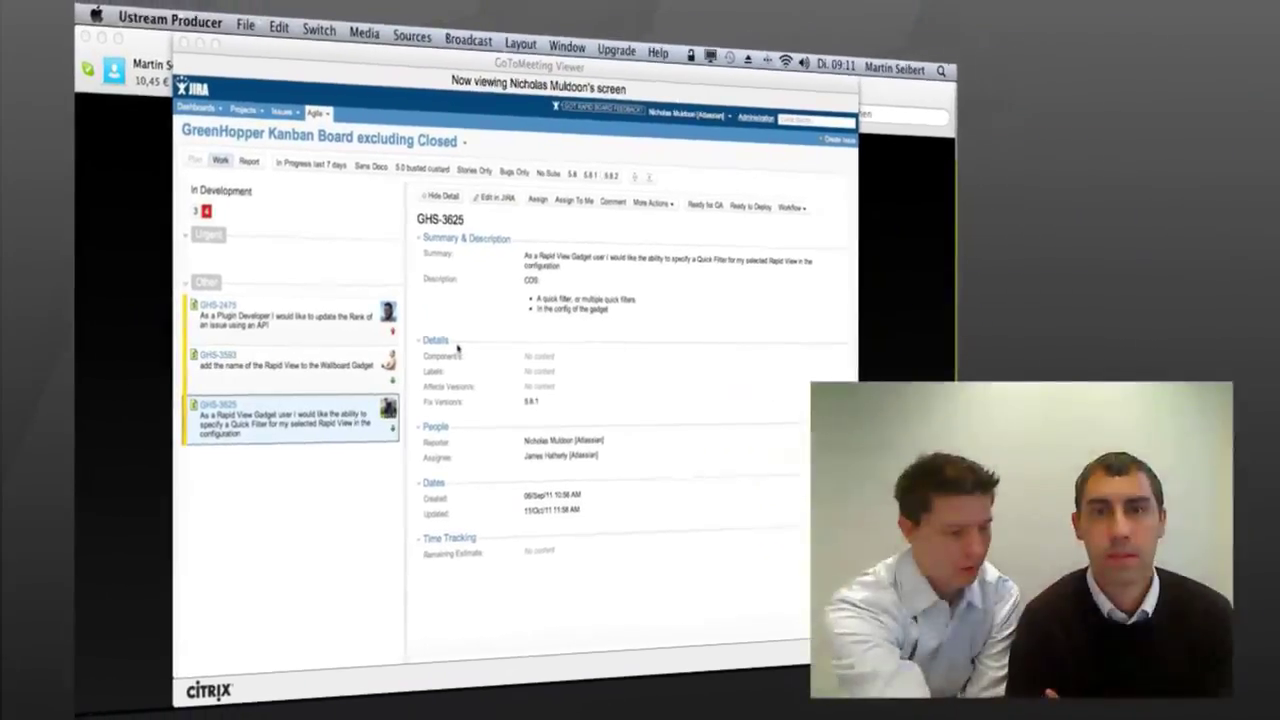
pyautogui.press('super+Tab')
pyautogui.press('super+Tab')
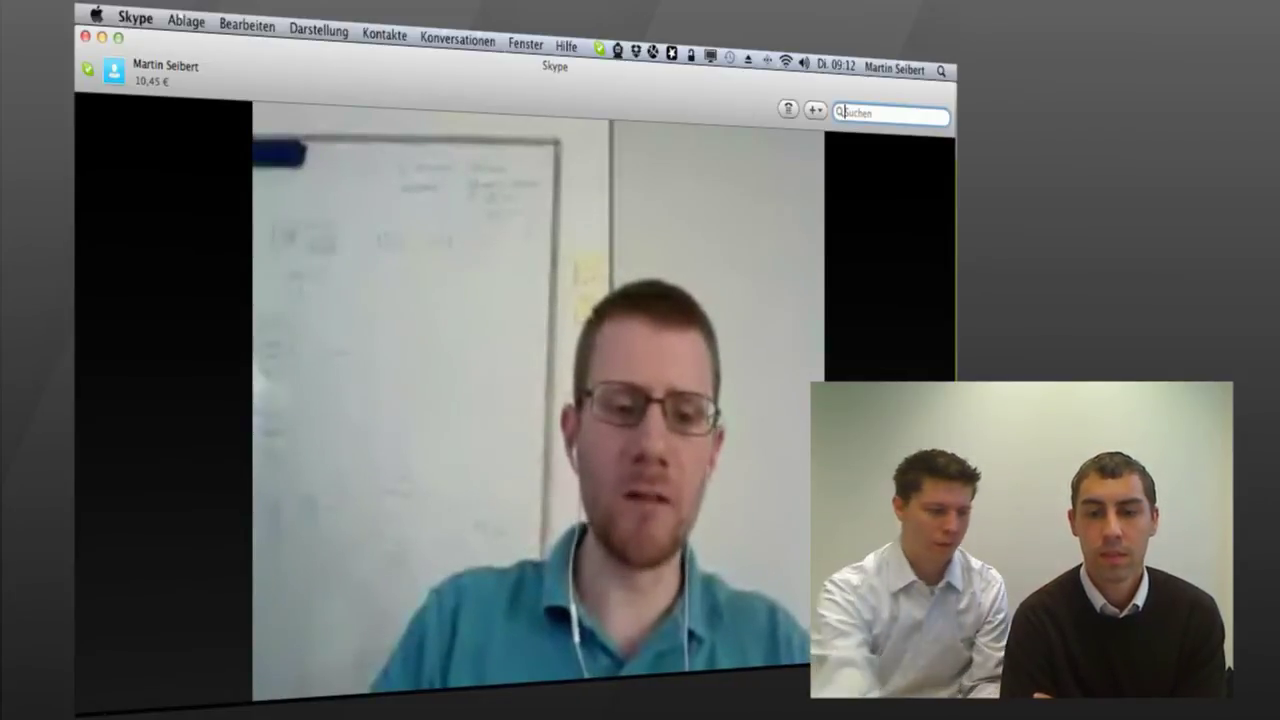
# - Return to the shared Kanban board in GoToMeeting Viewer and try moving the GHS-3566 card from Sprint To Do into In Development
pyautogui.press('super+Tab')
pyautogui.press('super+Tab')
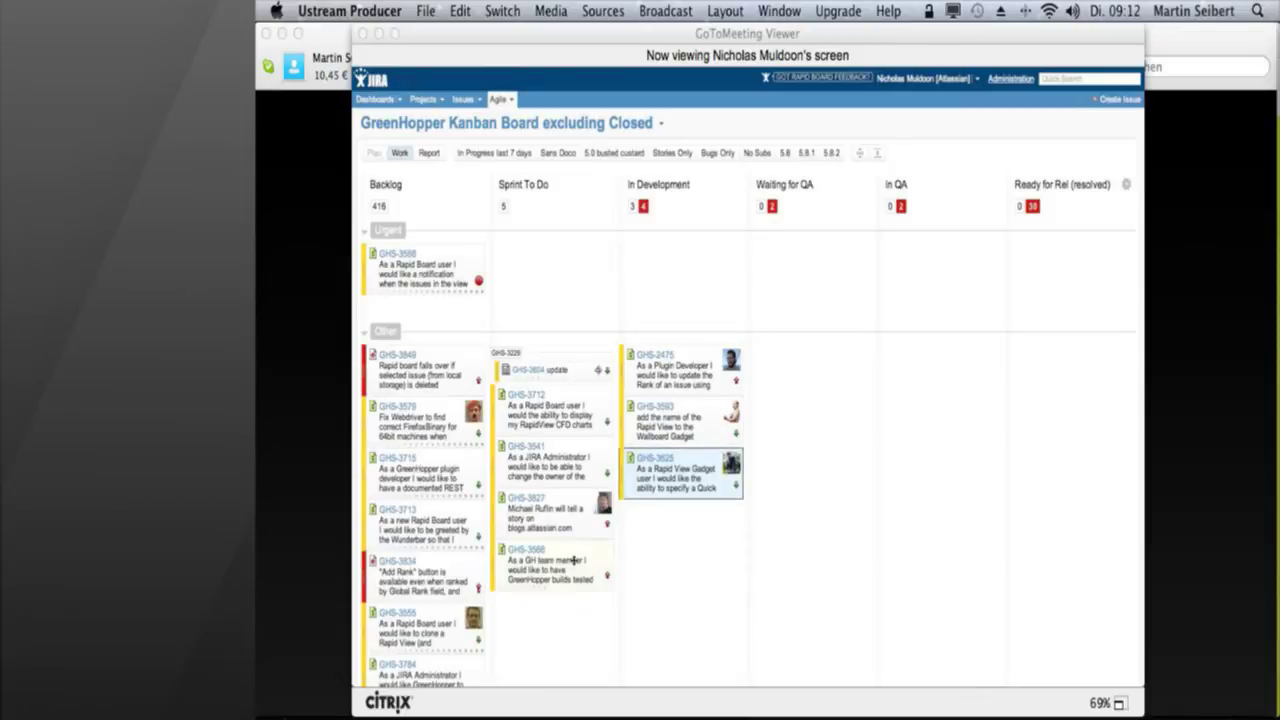
pyautogui.moveTo(710, 548); pyautogui.dragTo(709, 548)
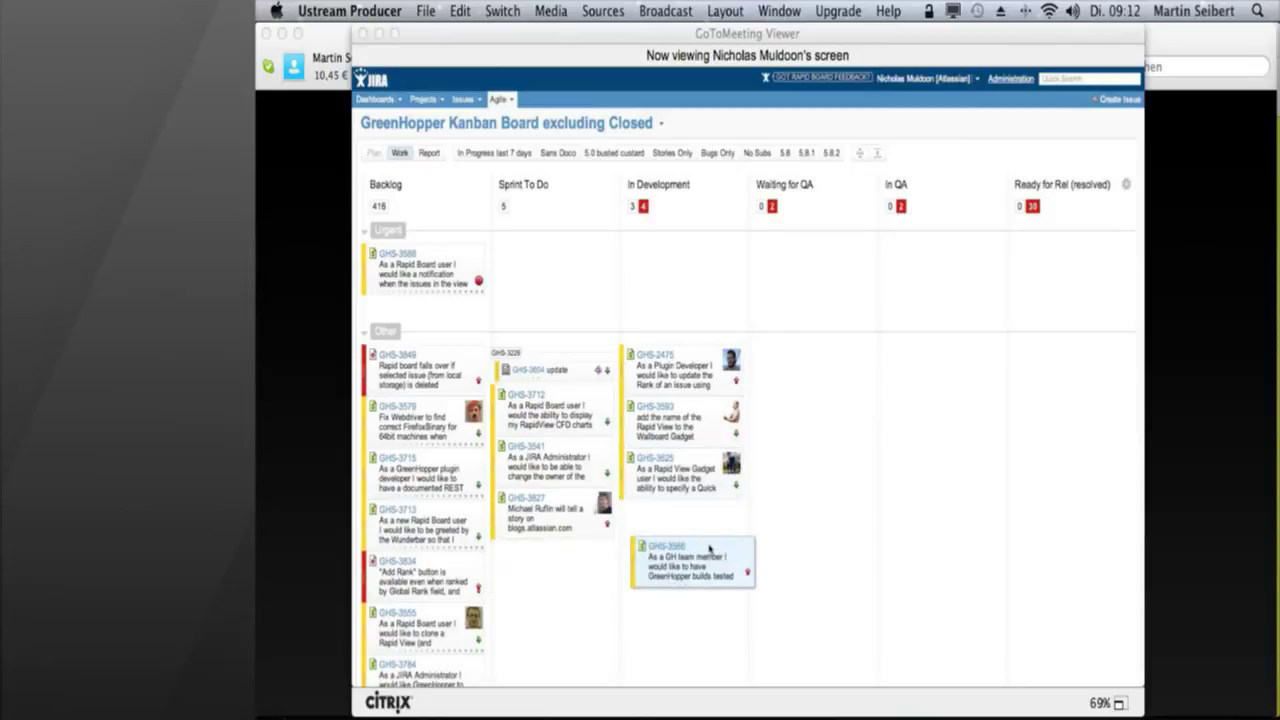
pyautogui.moveTo(710, 548); pyautogui.dragTo(567, 569)
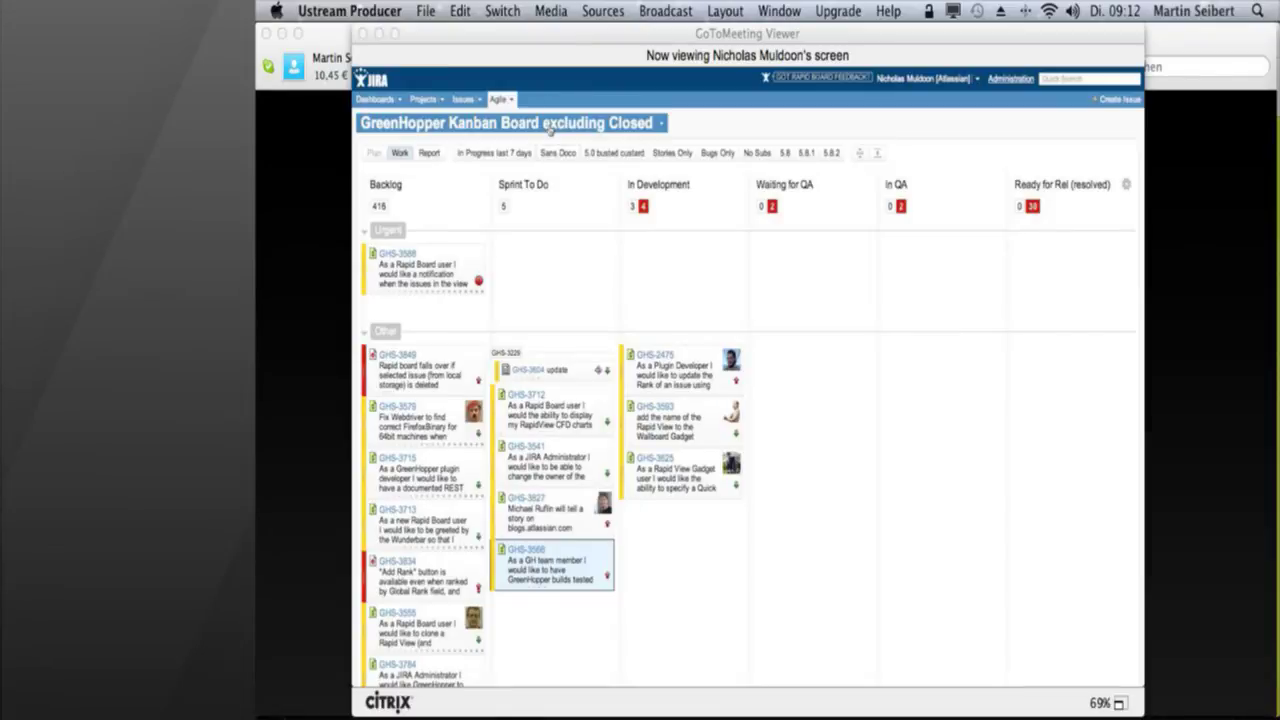
# - View the GreenHopper - Report and Angry Nerds boards and return to the GreenHopper Kanban Board excluding Closed
pyautogui.click(549, 128)
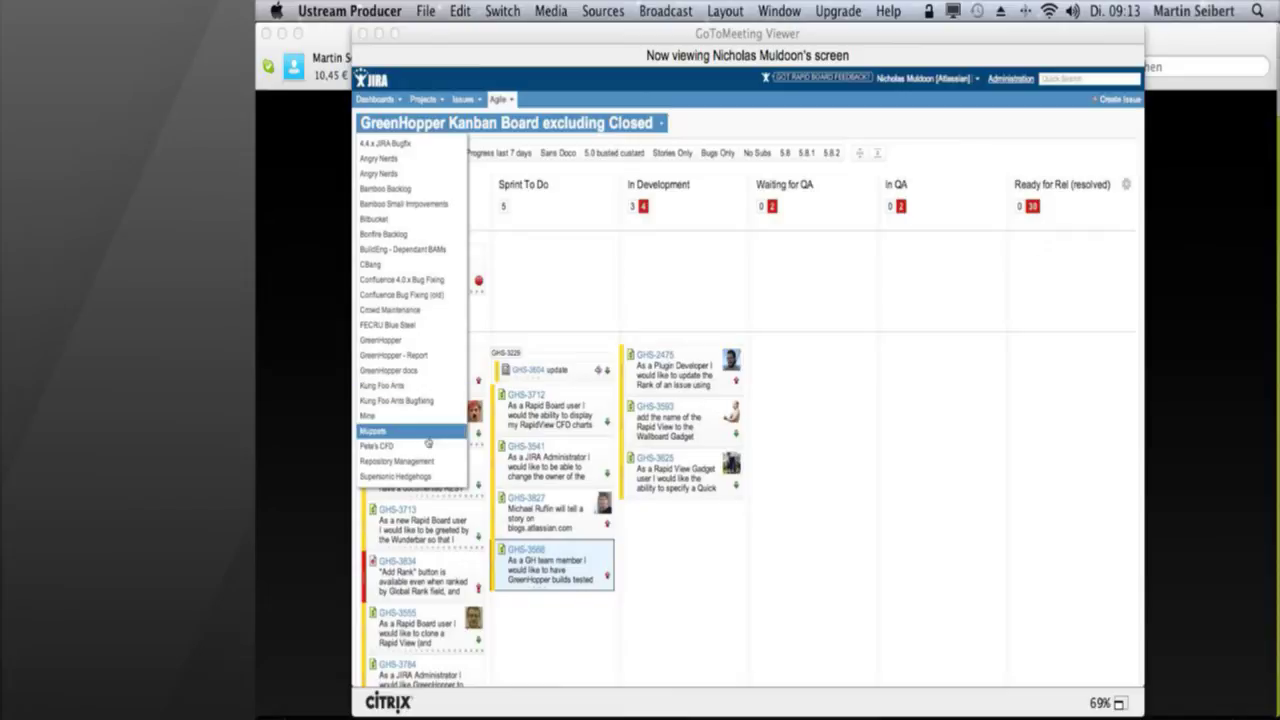
pyautogui.click(410, 356)
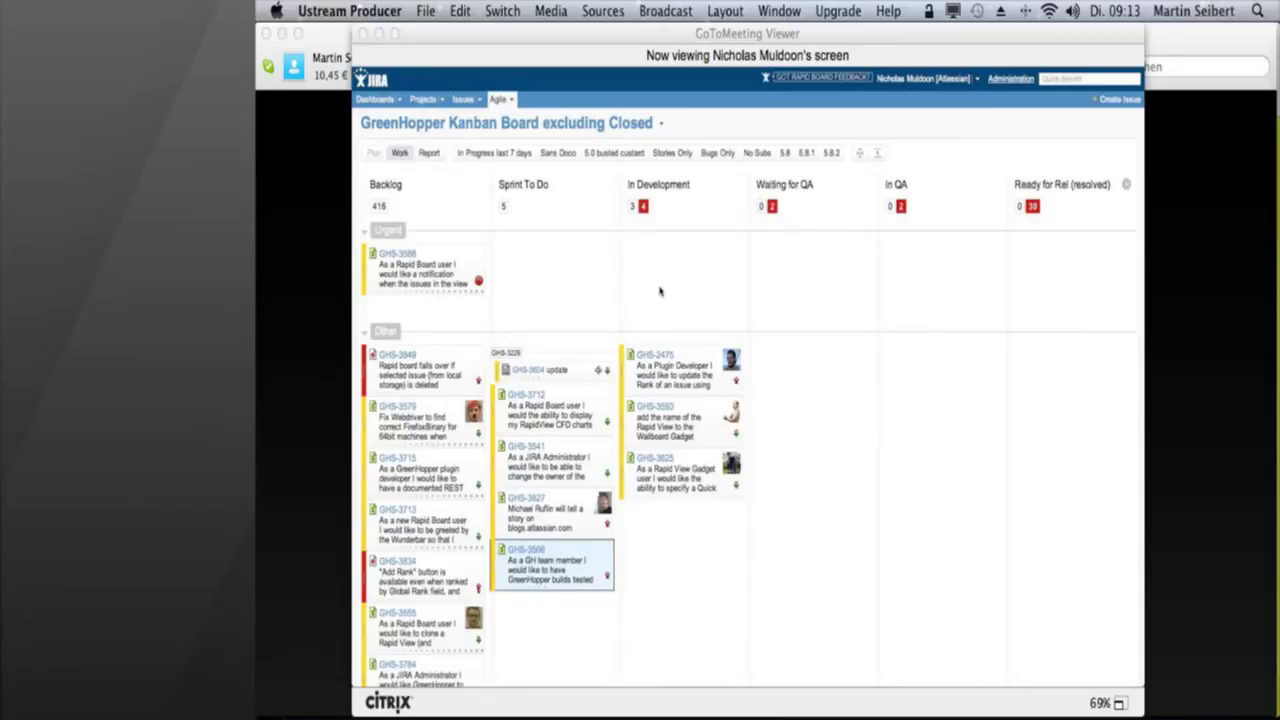
pyautogui.click(465, 123)
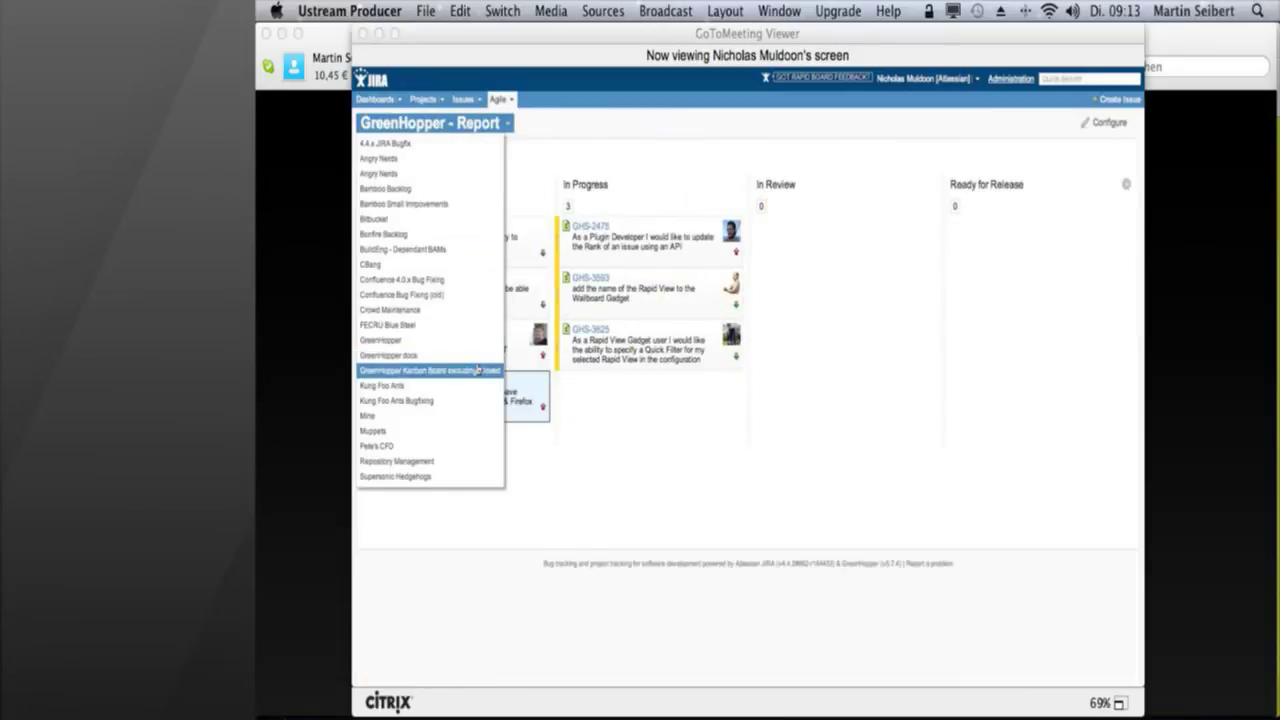
pyautogui.click(405, 160)
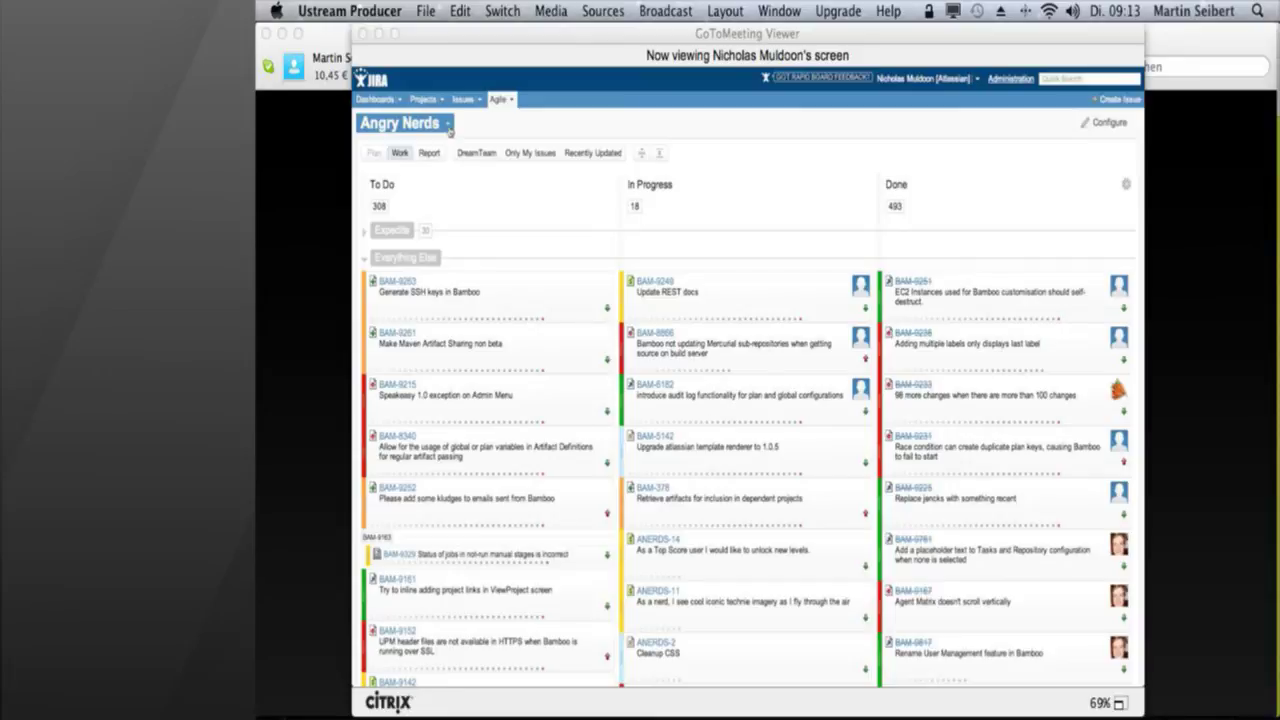
pyautogui.click(449, 131)
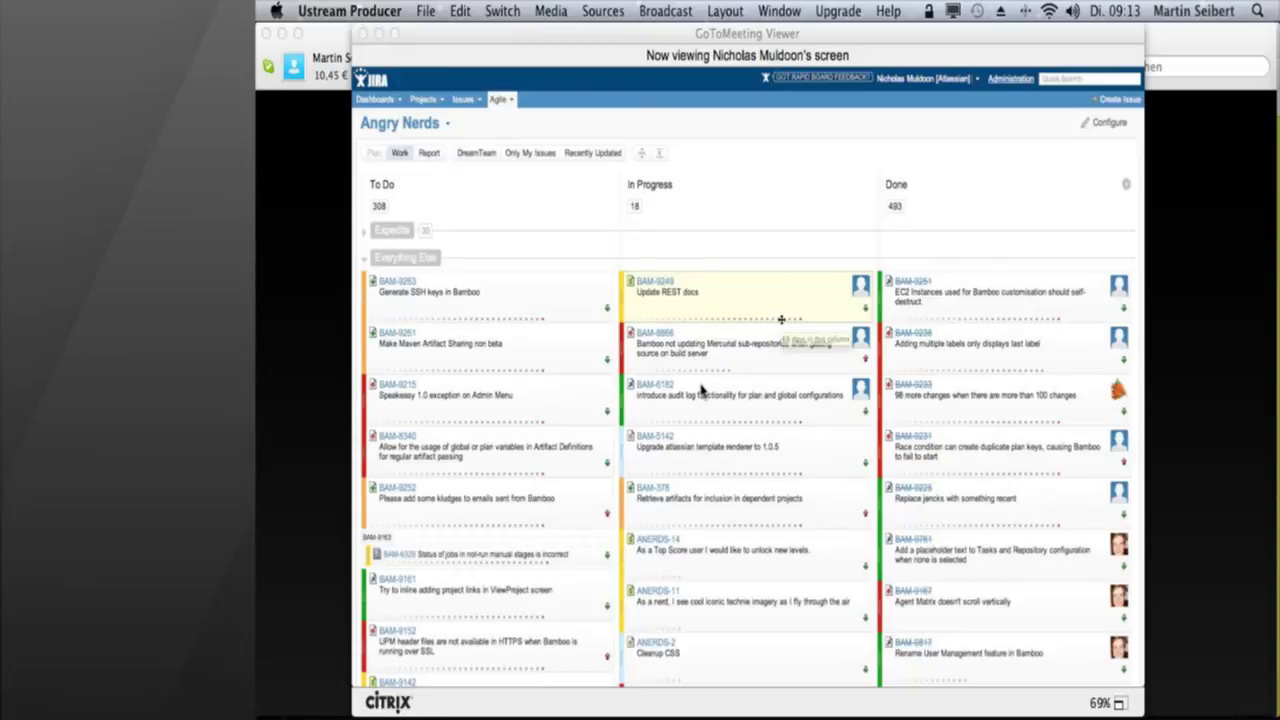
pyautogui.click(420, 123)
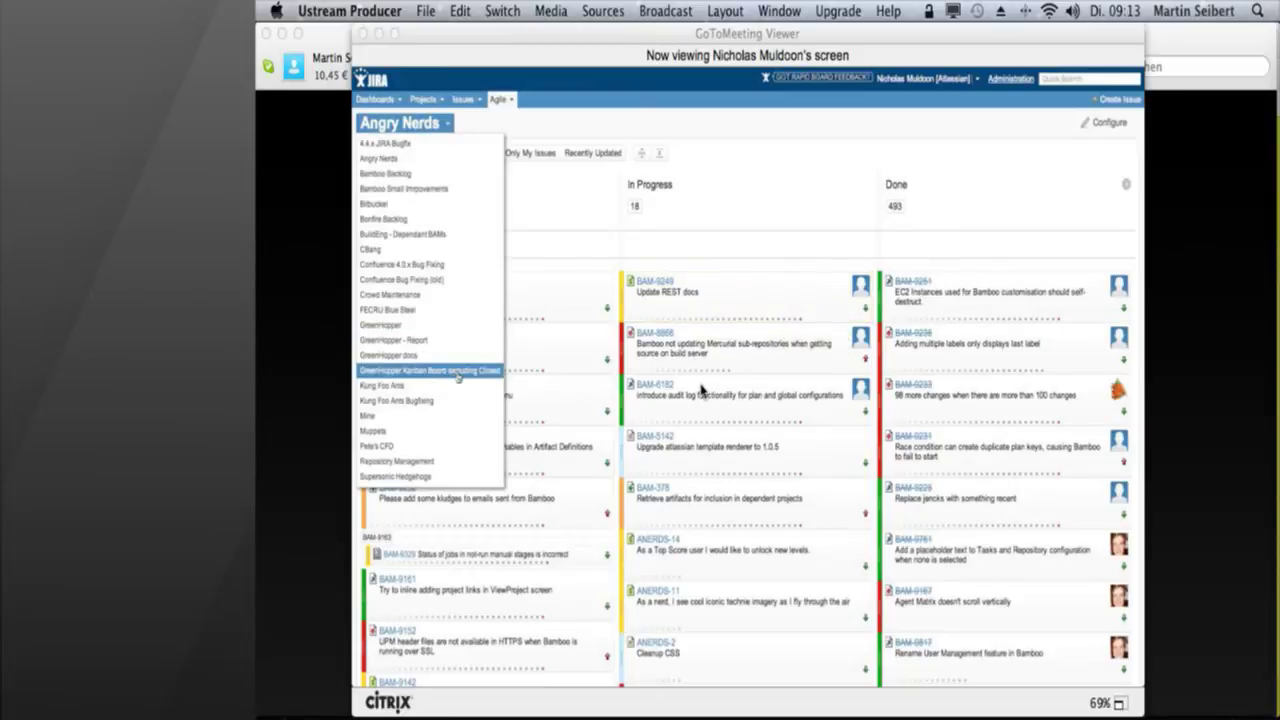
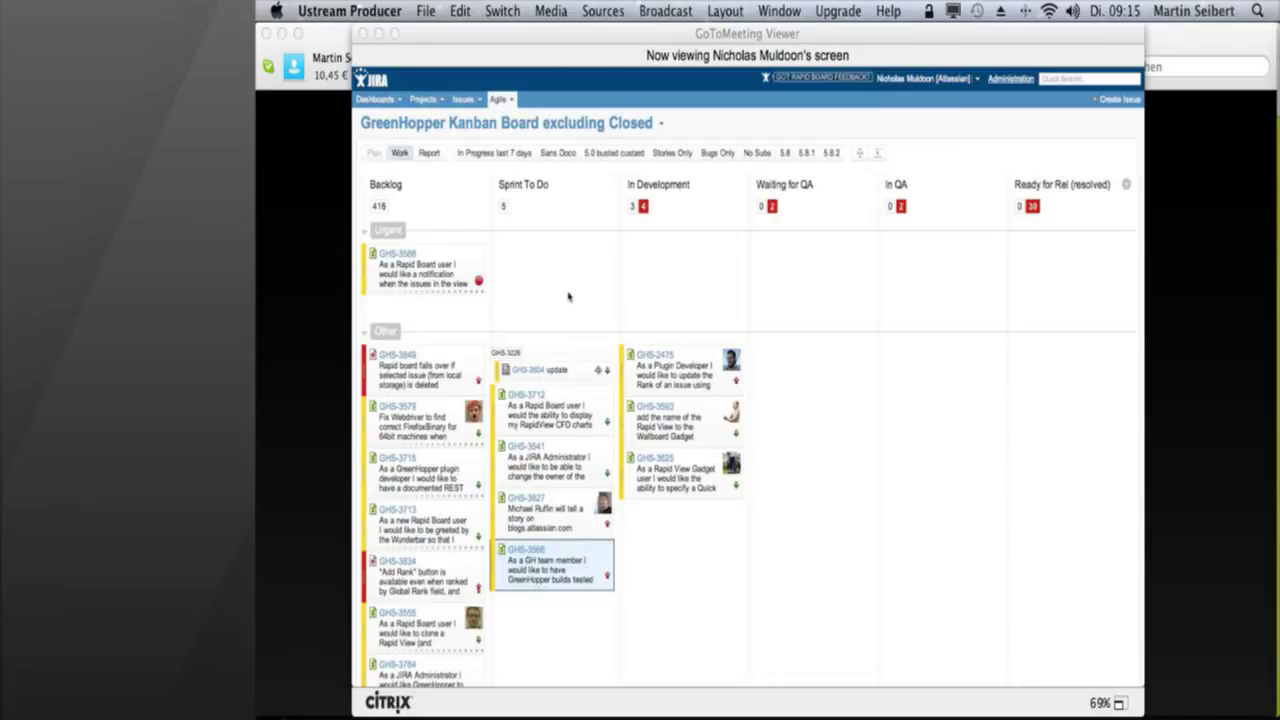
# - Switch from the shared Kanban board to the Skype video call
pyautogui.press('super+Tab')
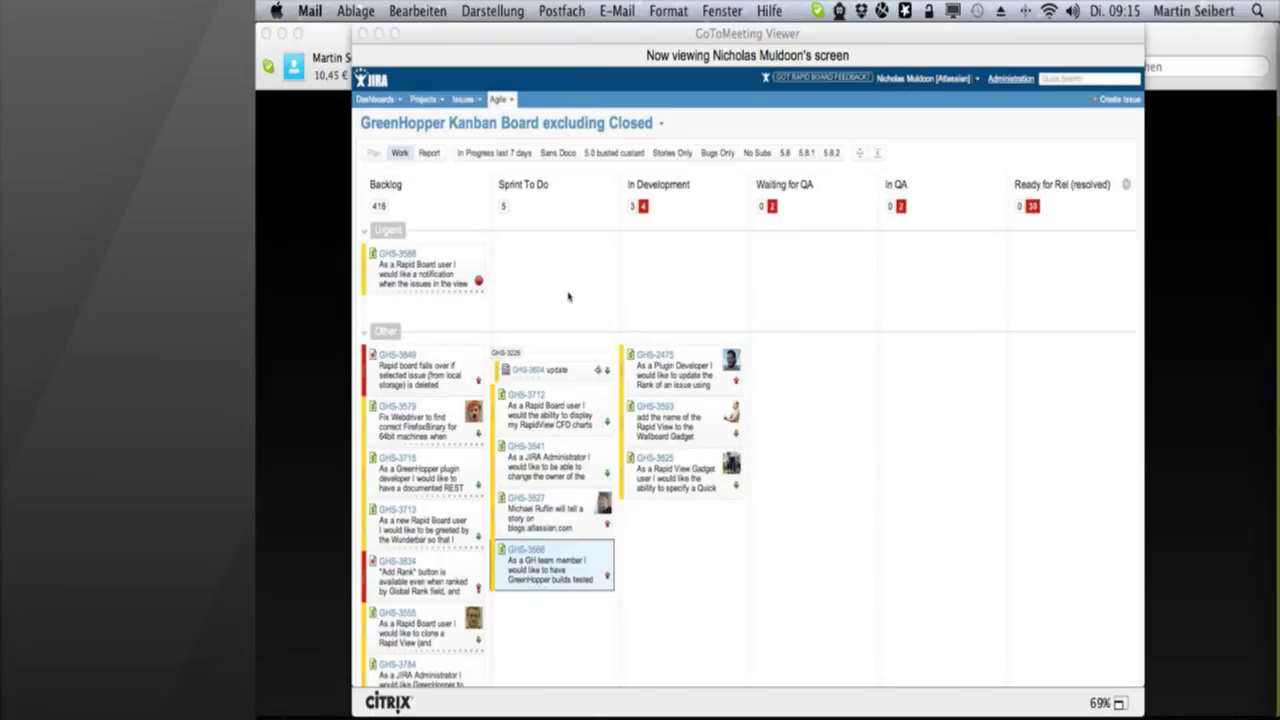
pyautogui.press('super+Tab')
pyautogui.press('super+Tab')
pyautogui.press('super+Tab')
pyautogui.press('super+Tab')
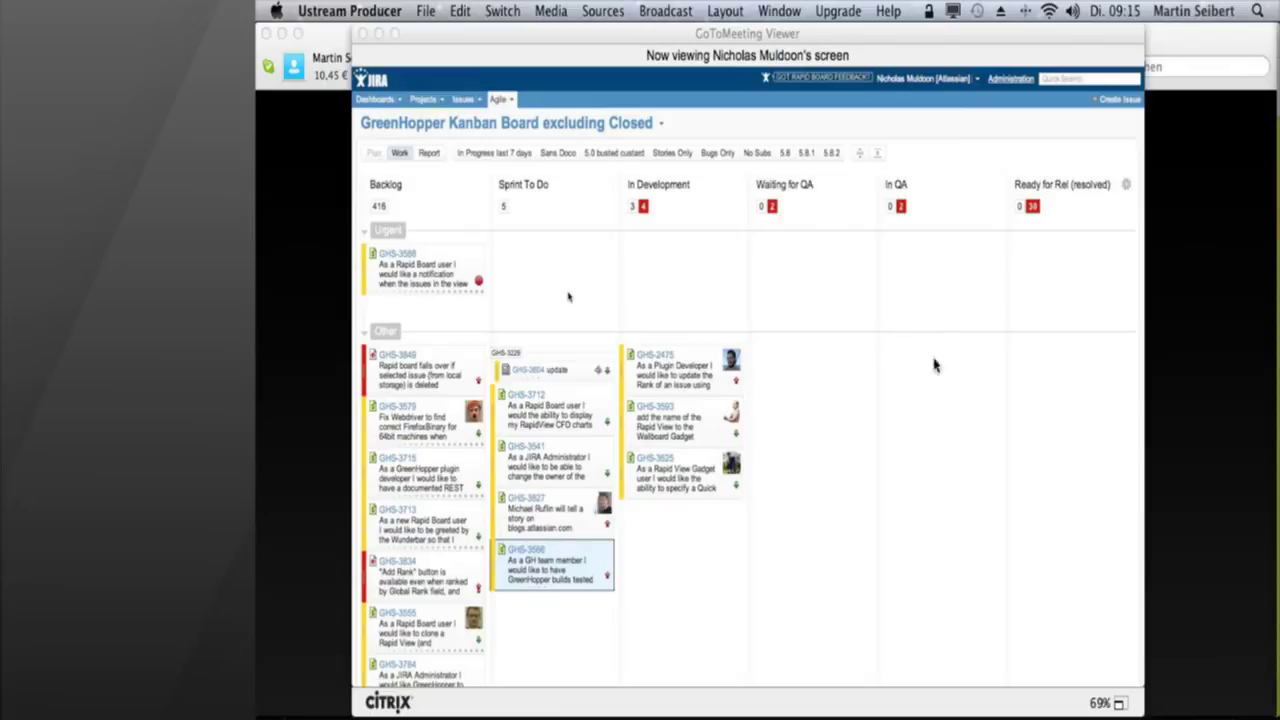
pyautogui.press('super+Tab')
pyautogui.click(660, 388)
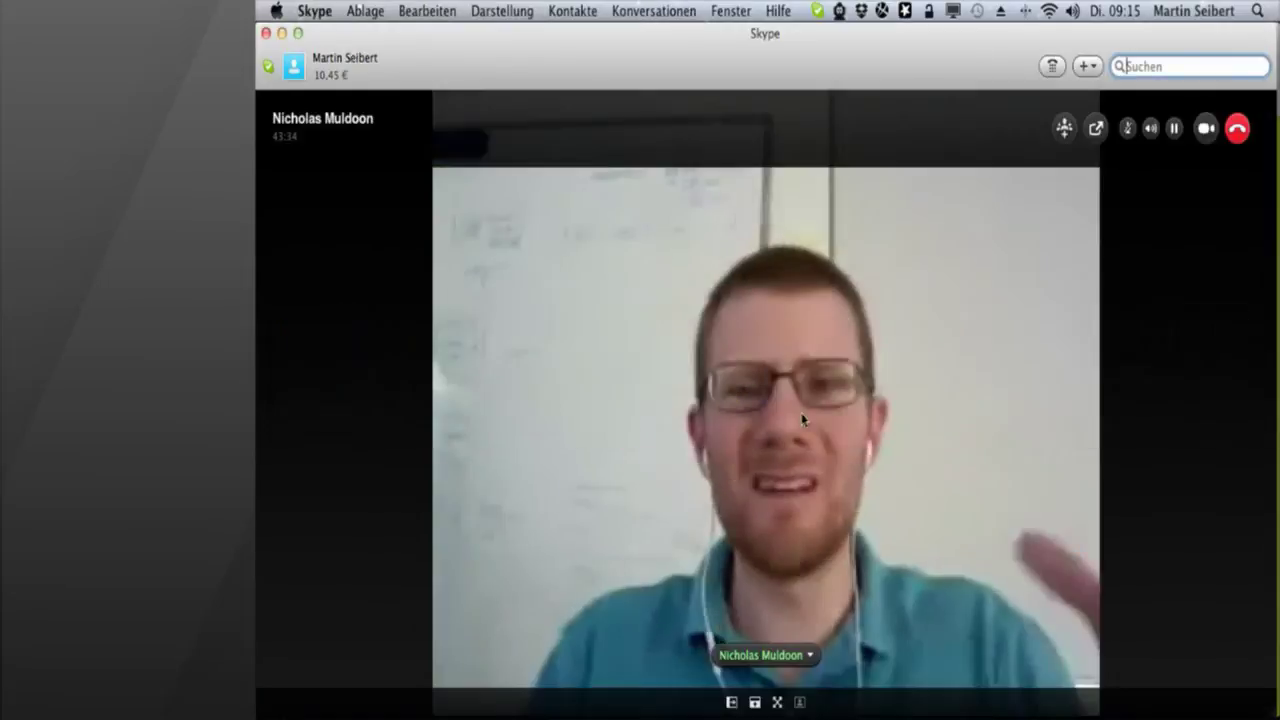
pyautogui.press('super+Tab')
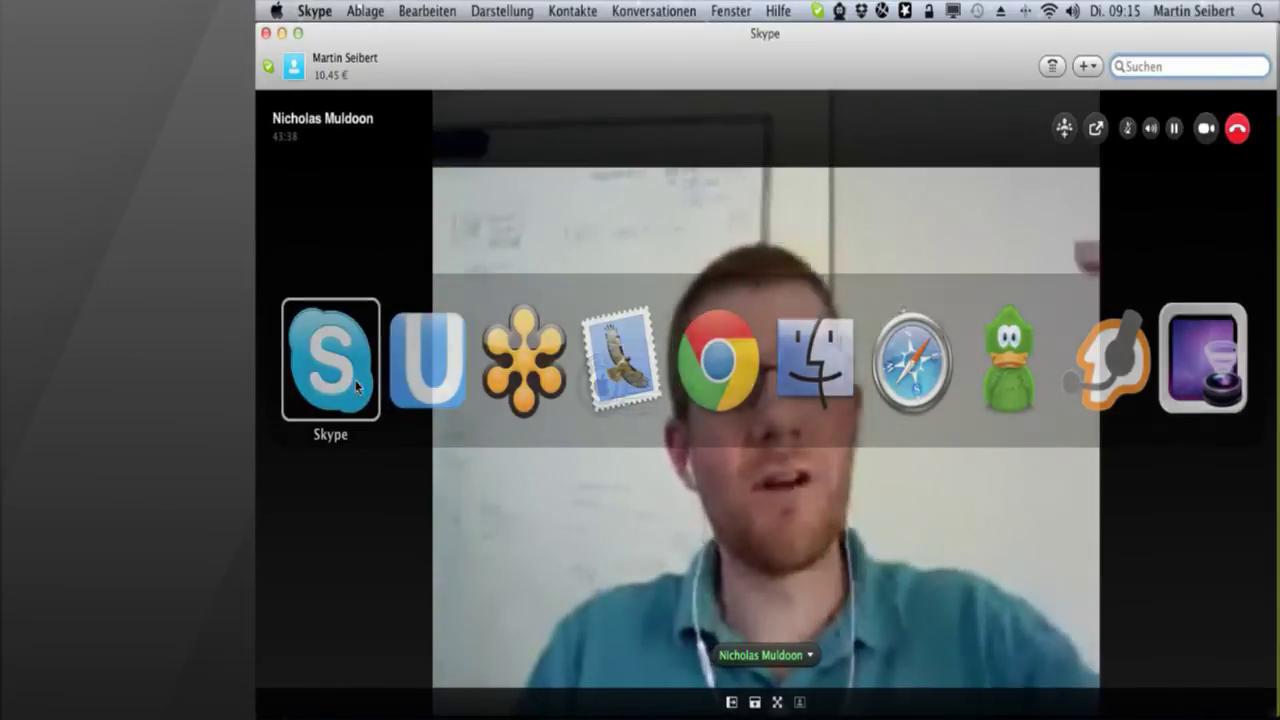
pyautogui.click(331, 365)
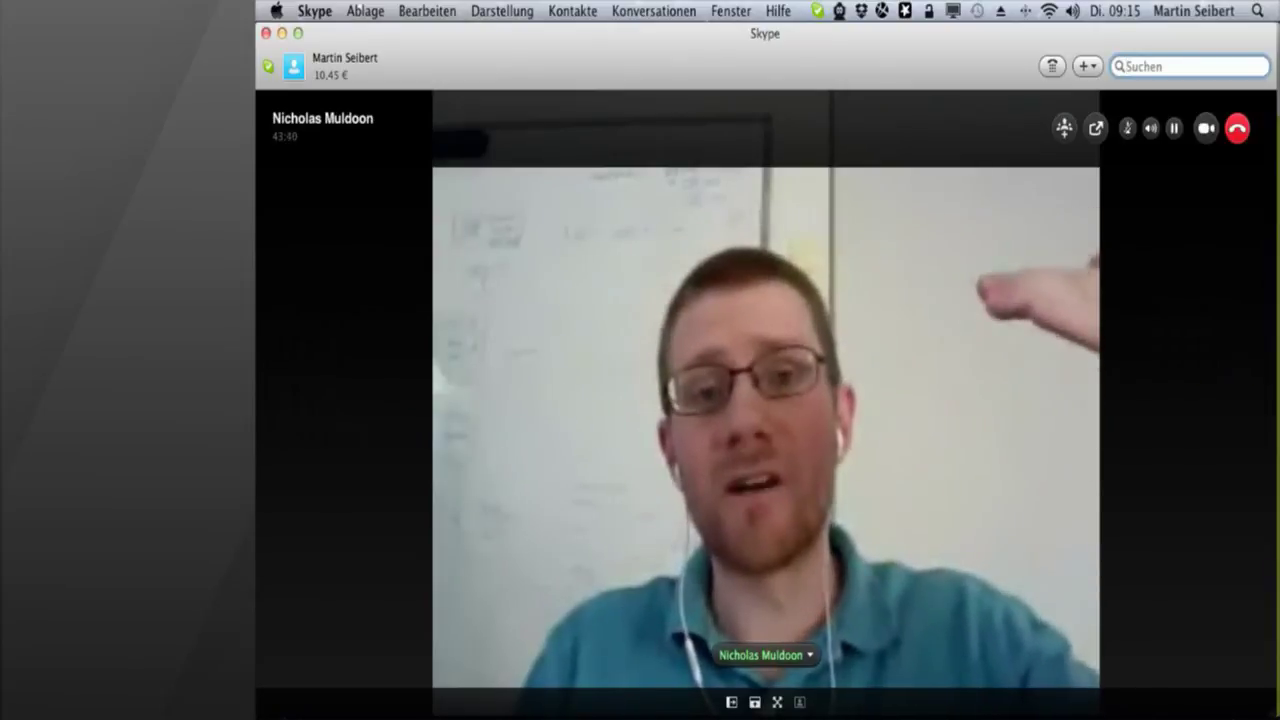
pyautogui.press('super+Tab')
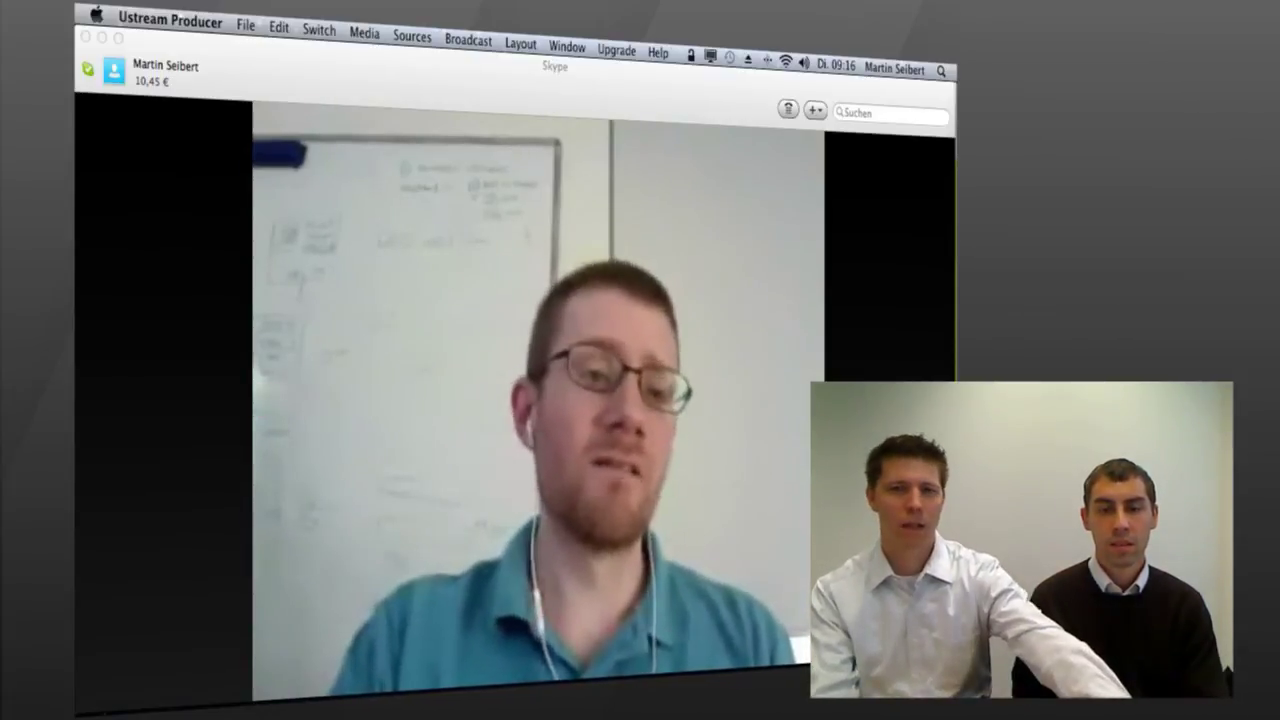
# - Return to the shared board in GoToMeeting Viewer and rank the GHS-3566 card to the top of Sprint To Do
pyautogui.press('super+Tab')
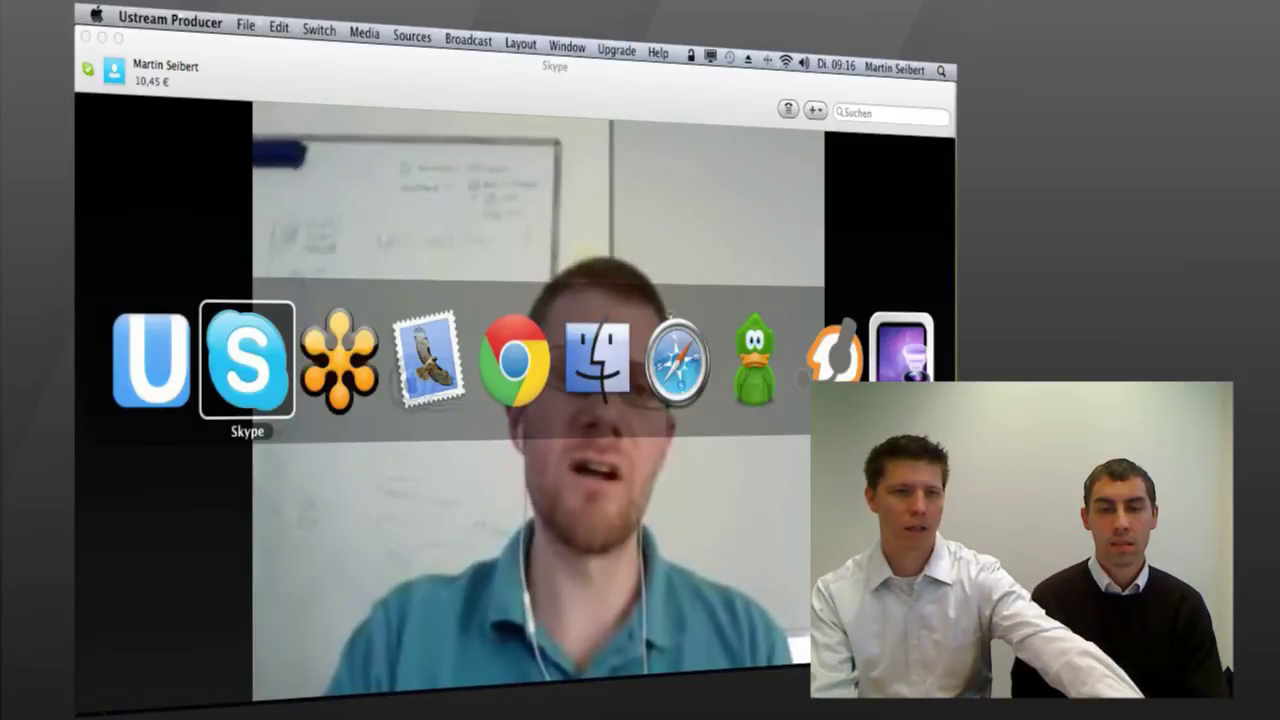
pyautogui.press('super+Tab')
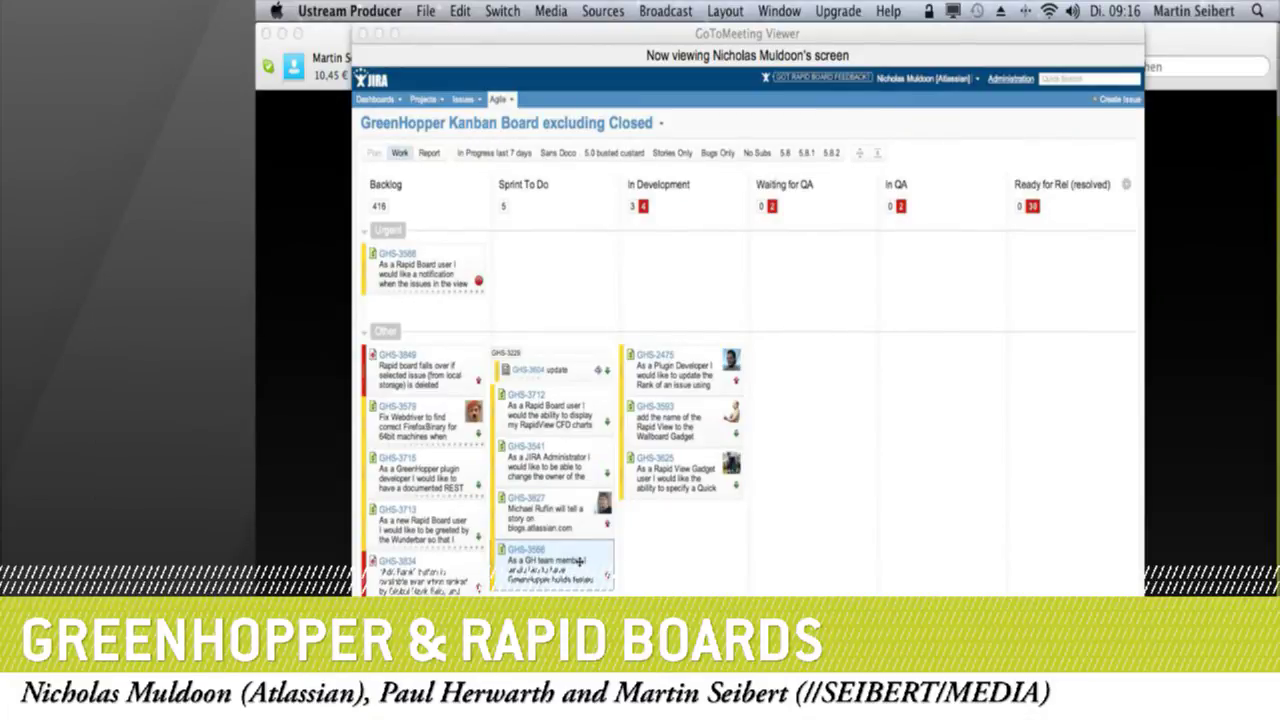
pyautogui.press('s')
pyautogui.press('t')
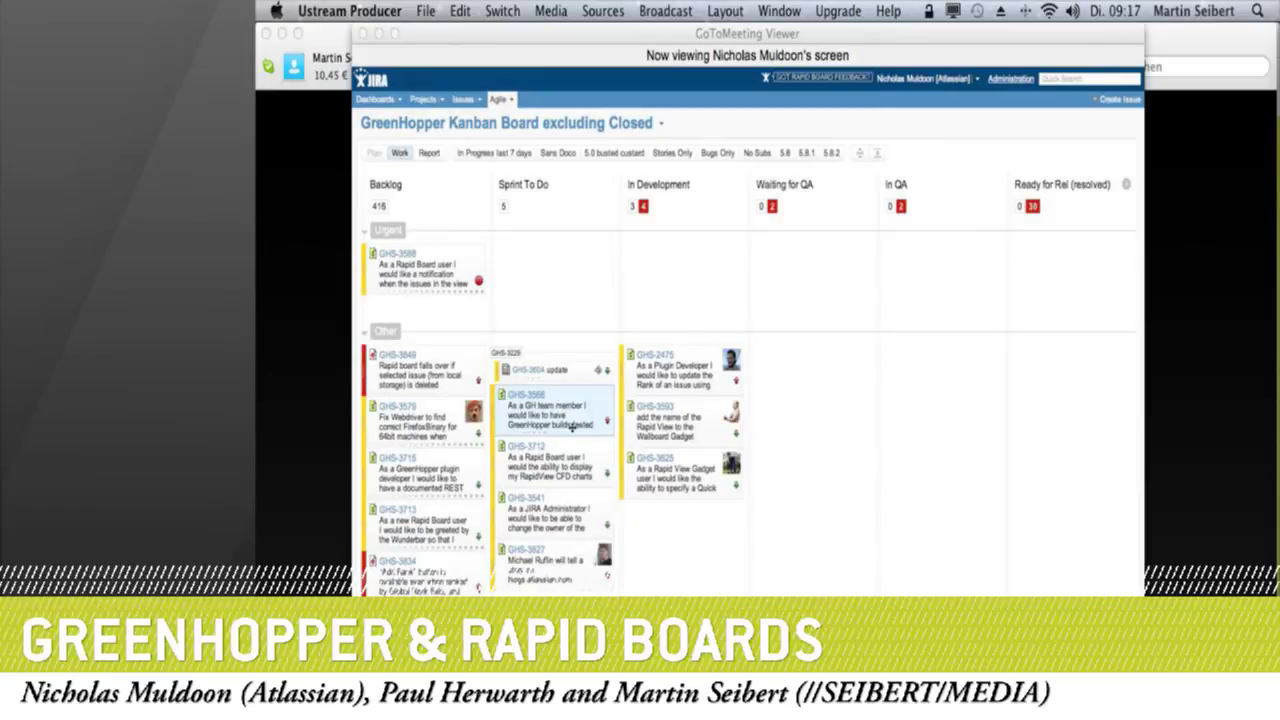
# - Switch to the Skype video call and decline the incoming phone call
pyautogui.press('super+Tab')
pyautogui.press('super+Tab')
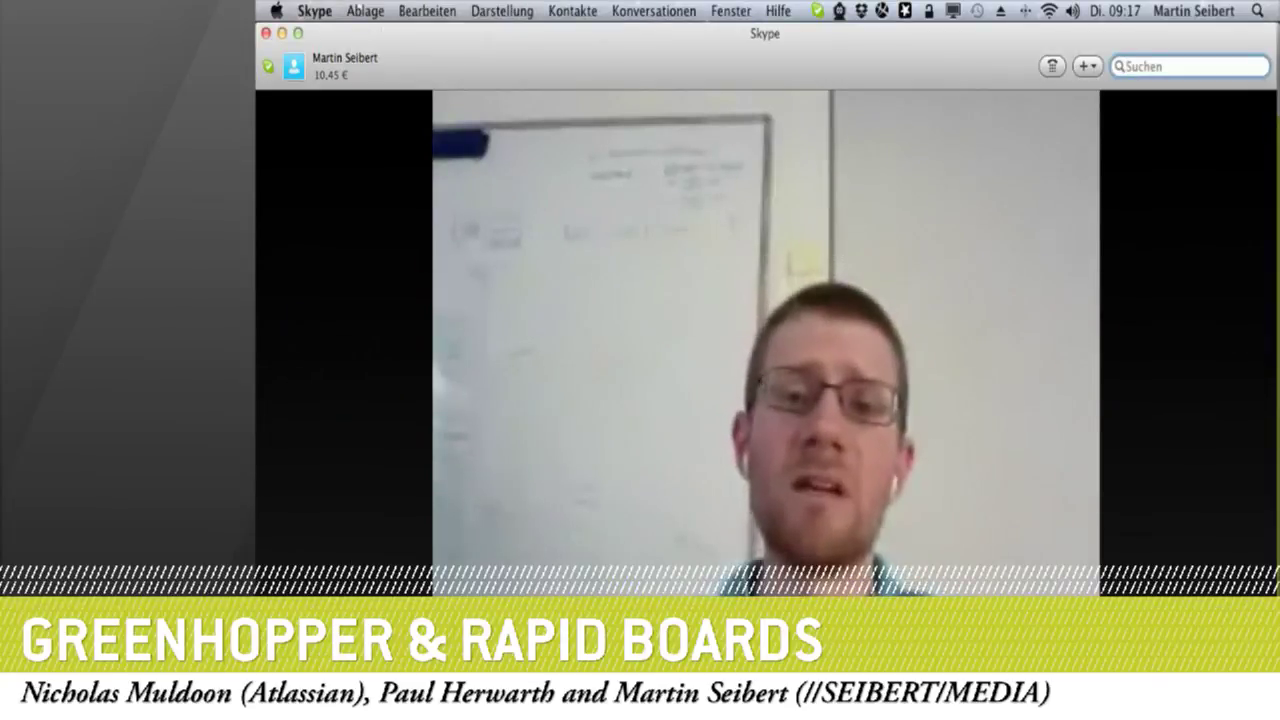
pyautogui.press('super+Tab')
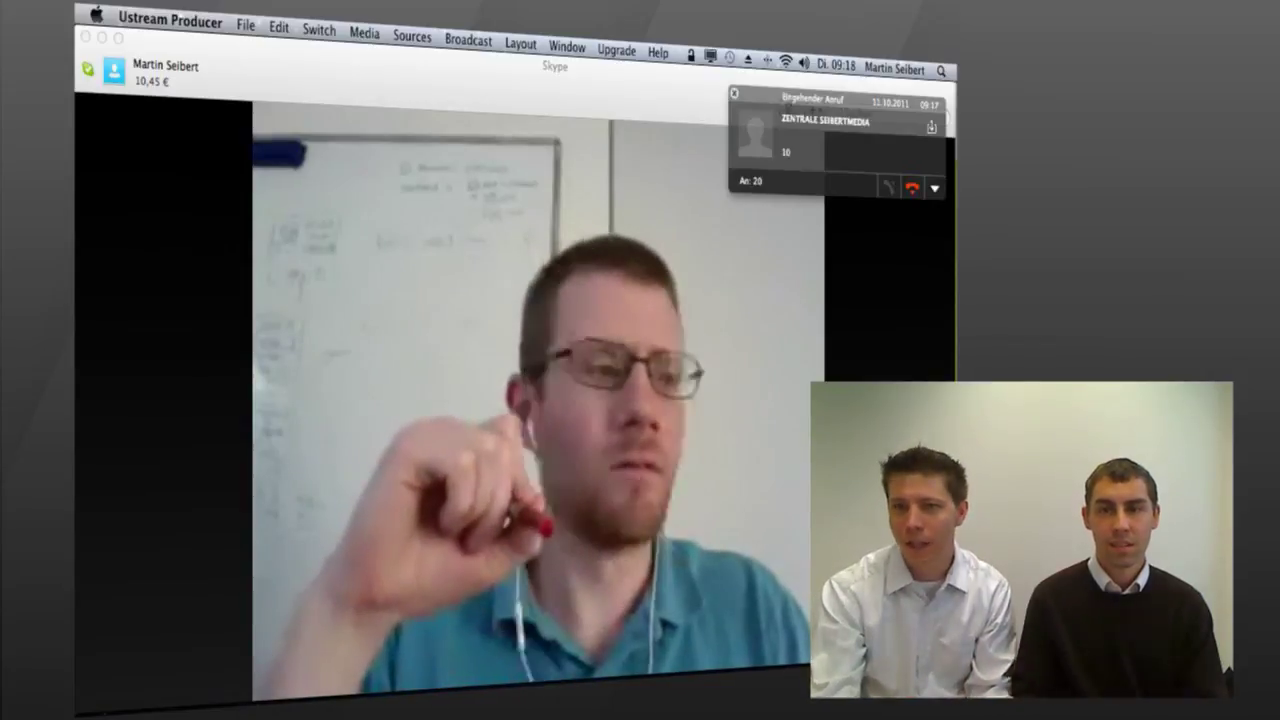
pyautogui.click(911, 190)
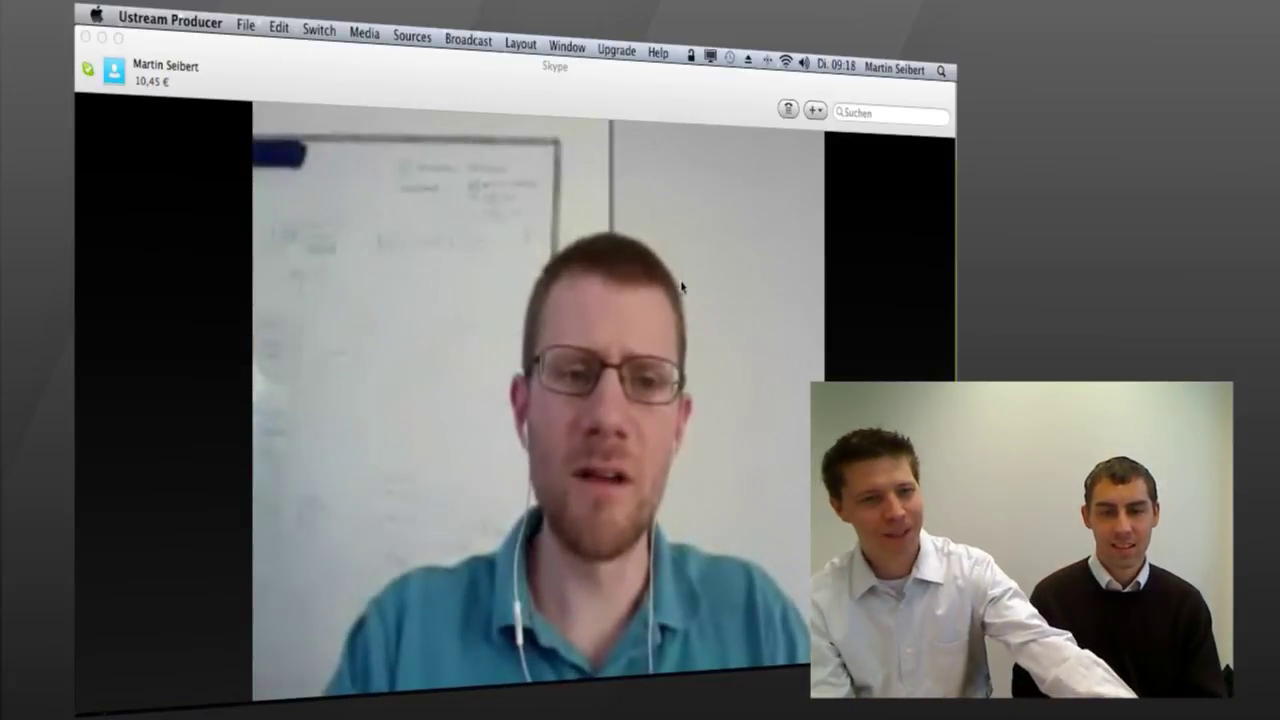
# - Return to GoToMeeting Viewer and examine the GreenHopper - Report filter query, highlighting its component and issue type conditions
pyautogui.press('super+Tab')
pyautogui.press('super+Tab')
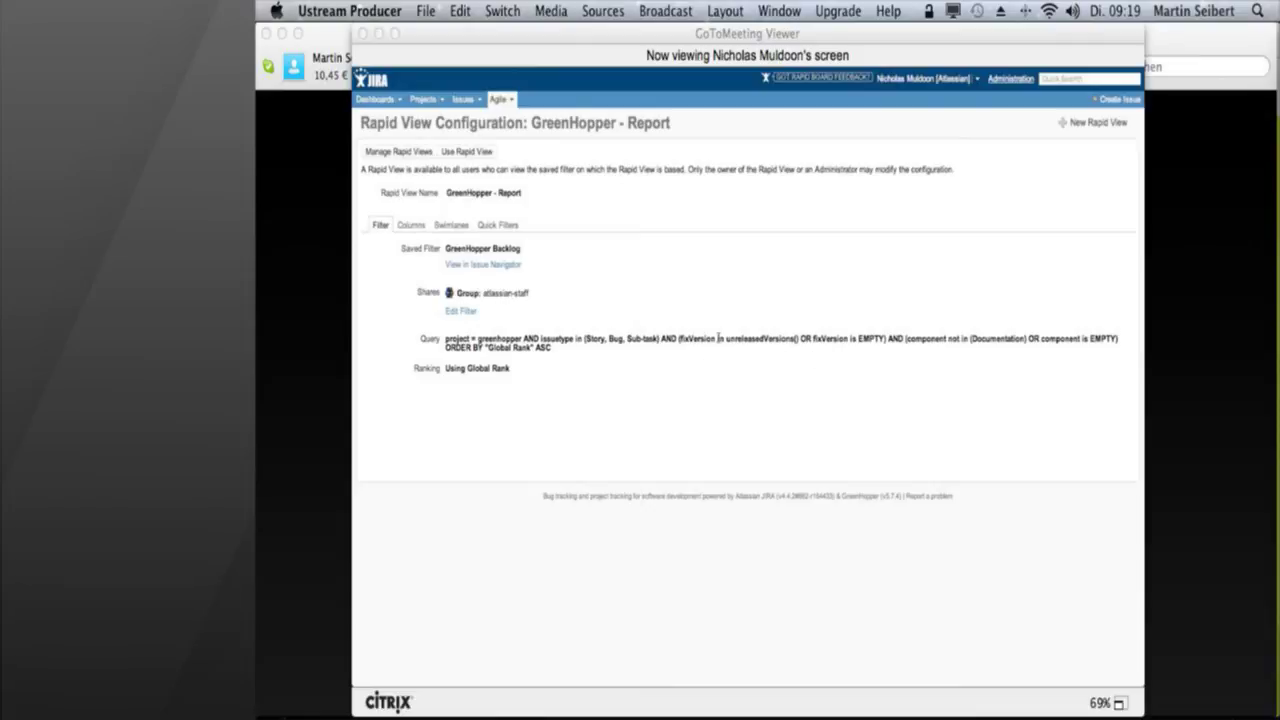
pyautogui.moveTo(922, 338); pyautogui.dragTo(1015, 338)
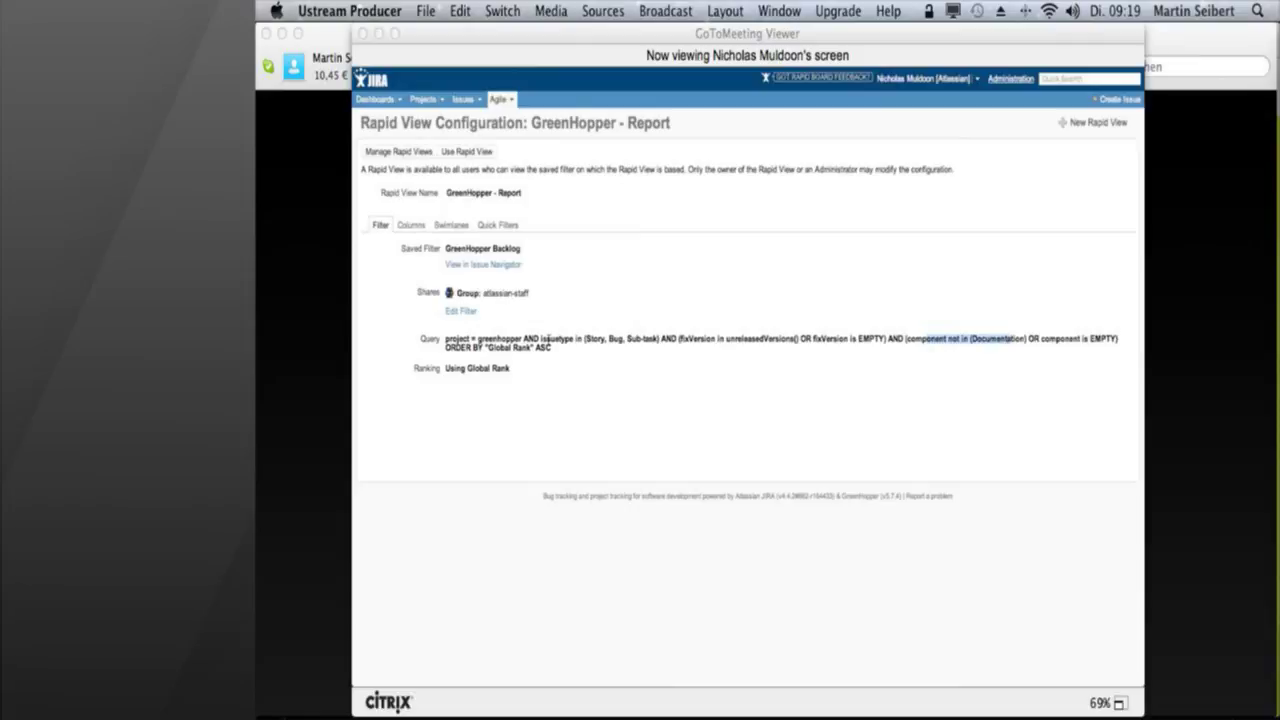
pyautogui.moveTo(542, 339); pyautogui.dragTo(604, 339)
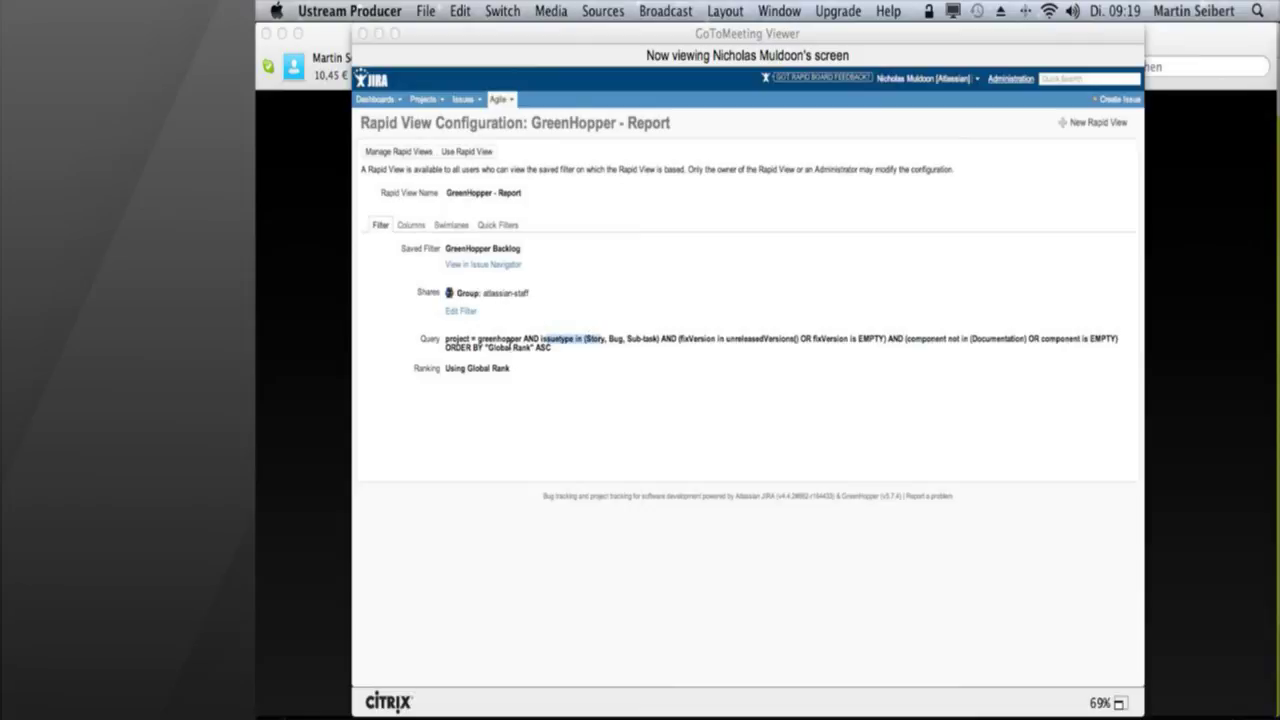
pyautogui.click(507, 342)
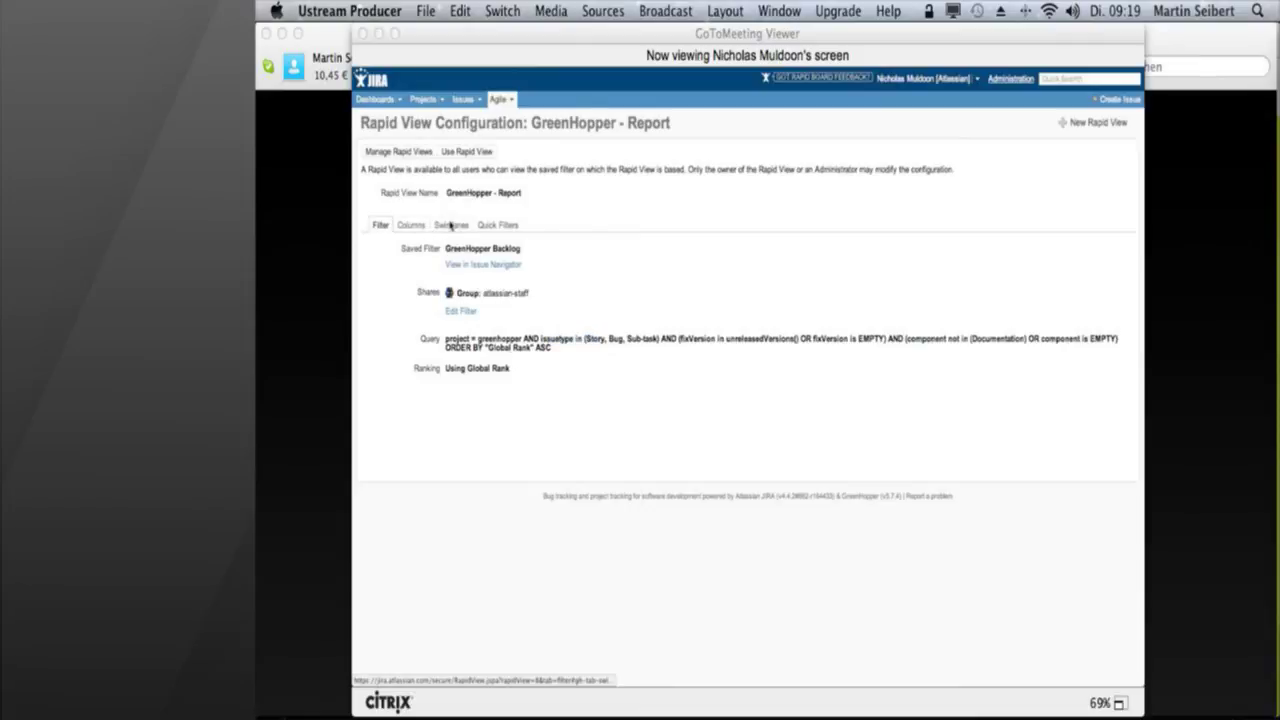
# - Add a swimlane named Expedite with the JQL "priority = Blocker" to the GreenHopper - Report Rapid View
pyautogui.click(451, 226)
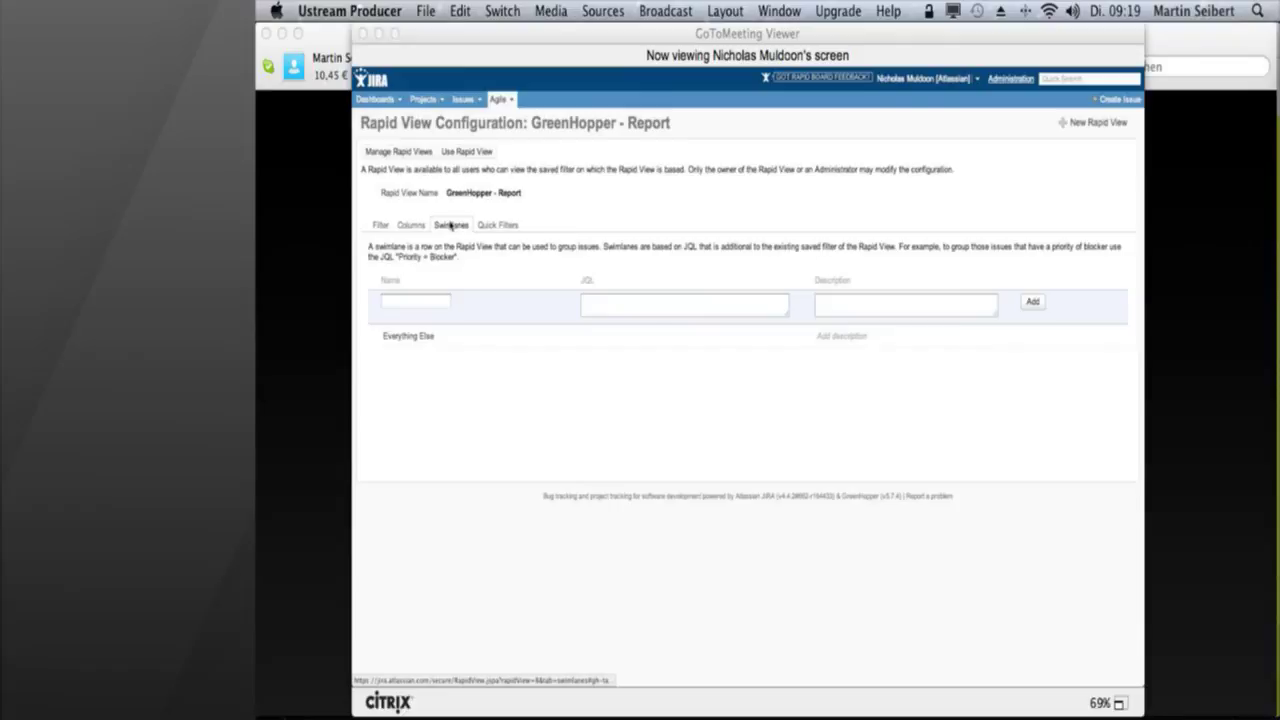
pyautogui.click(662, 300)
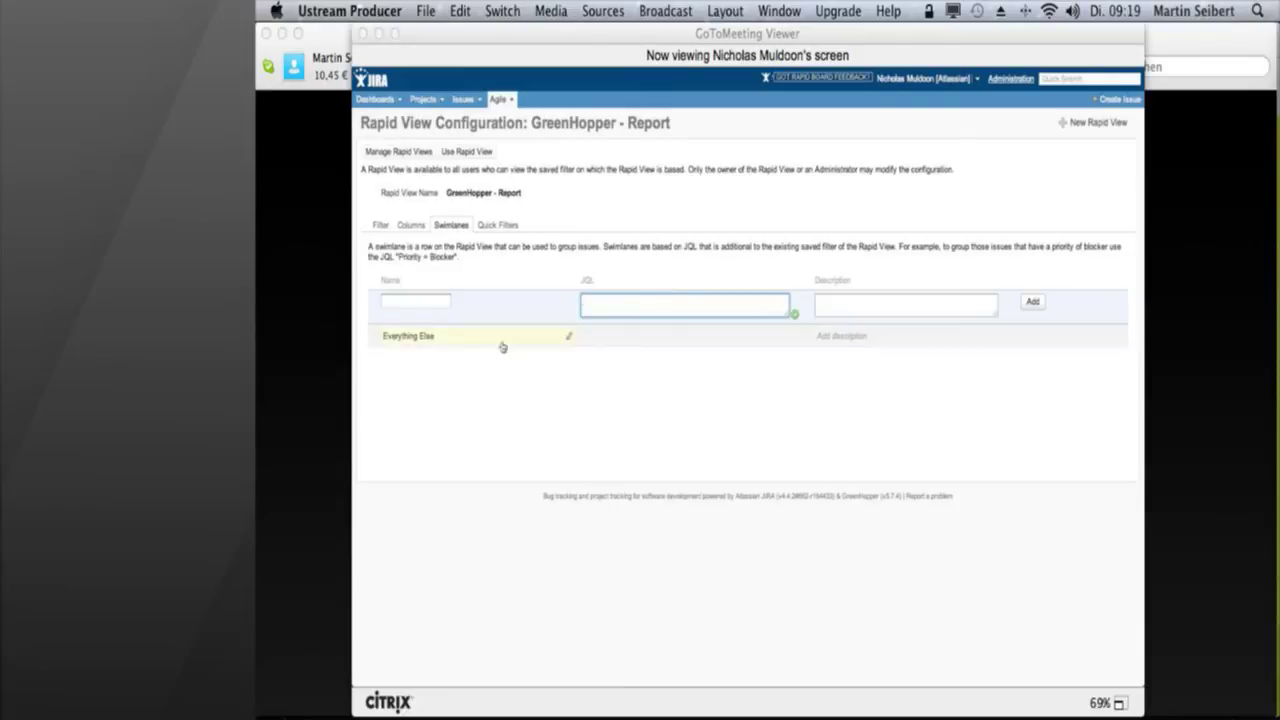
pyautogui.click(397, 300)
pyautogui.write('Expedite')
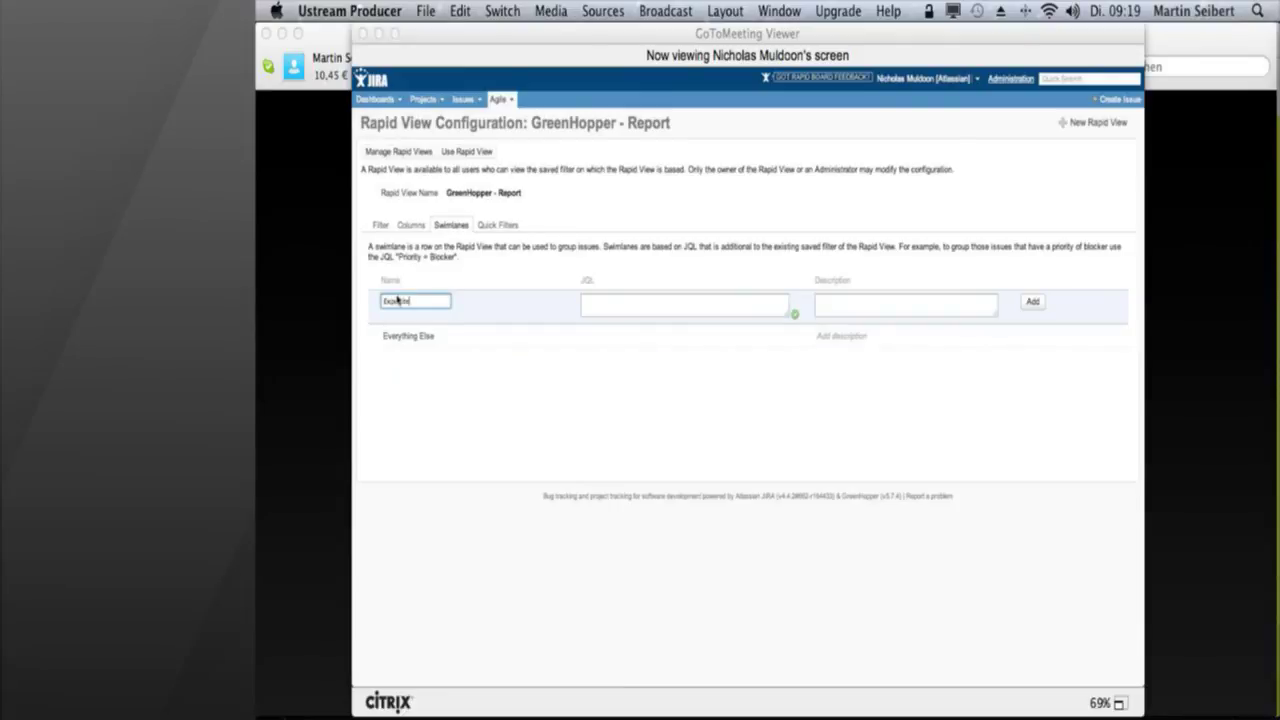
pyautogui.press('Tab')
pyautogui.write('pr')
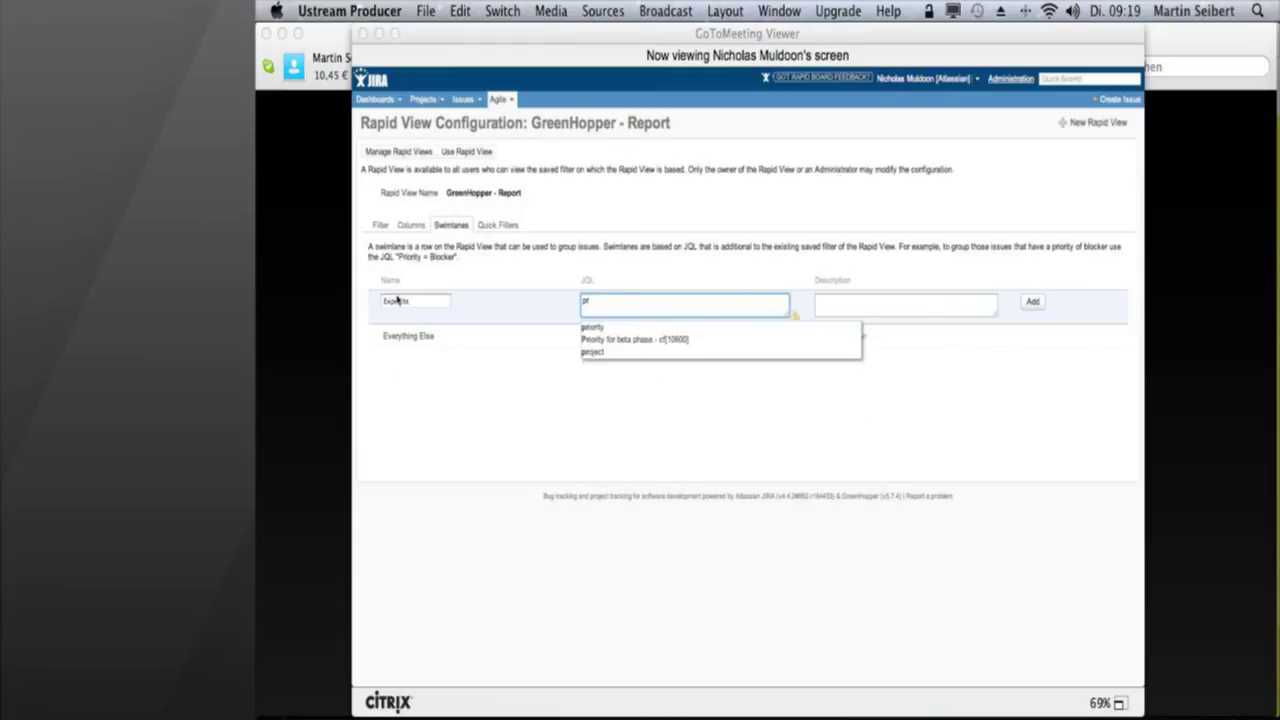
pyautogui.press('Return')
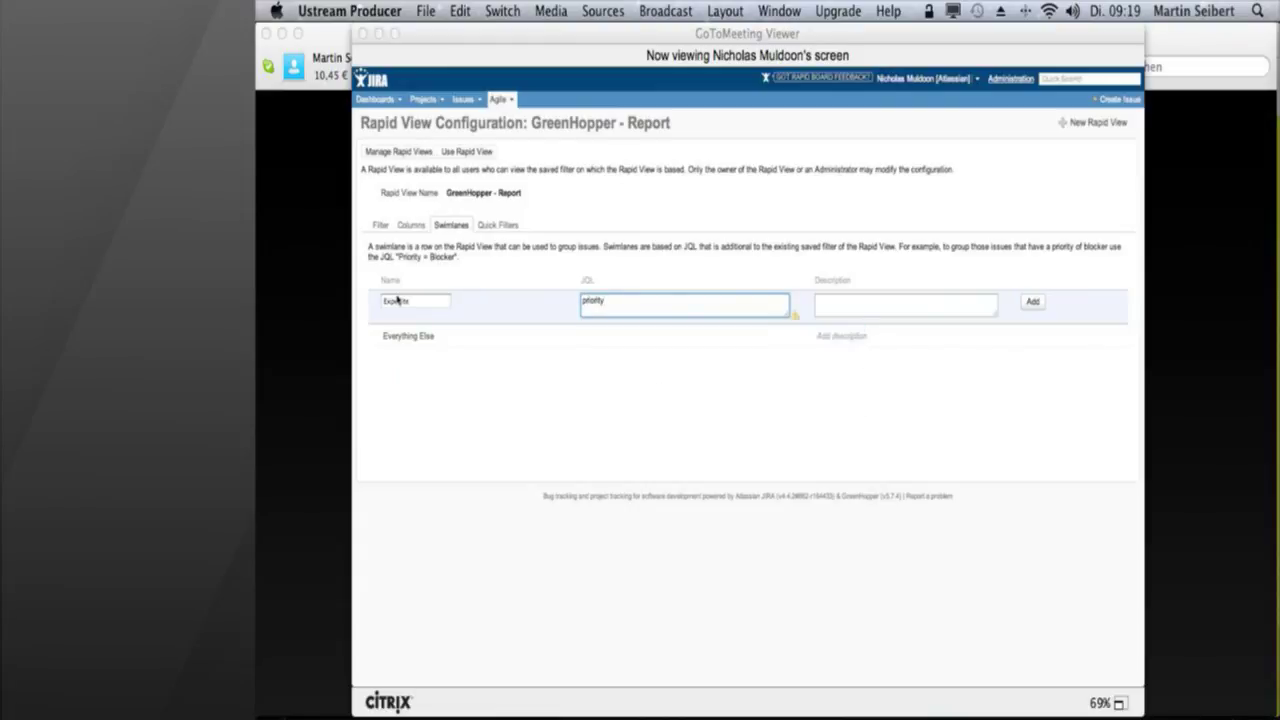
pyautogui.write('= block')
pyautogui.press('Return')
pyautogui.click(1032, 301)
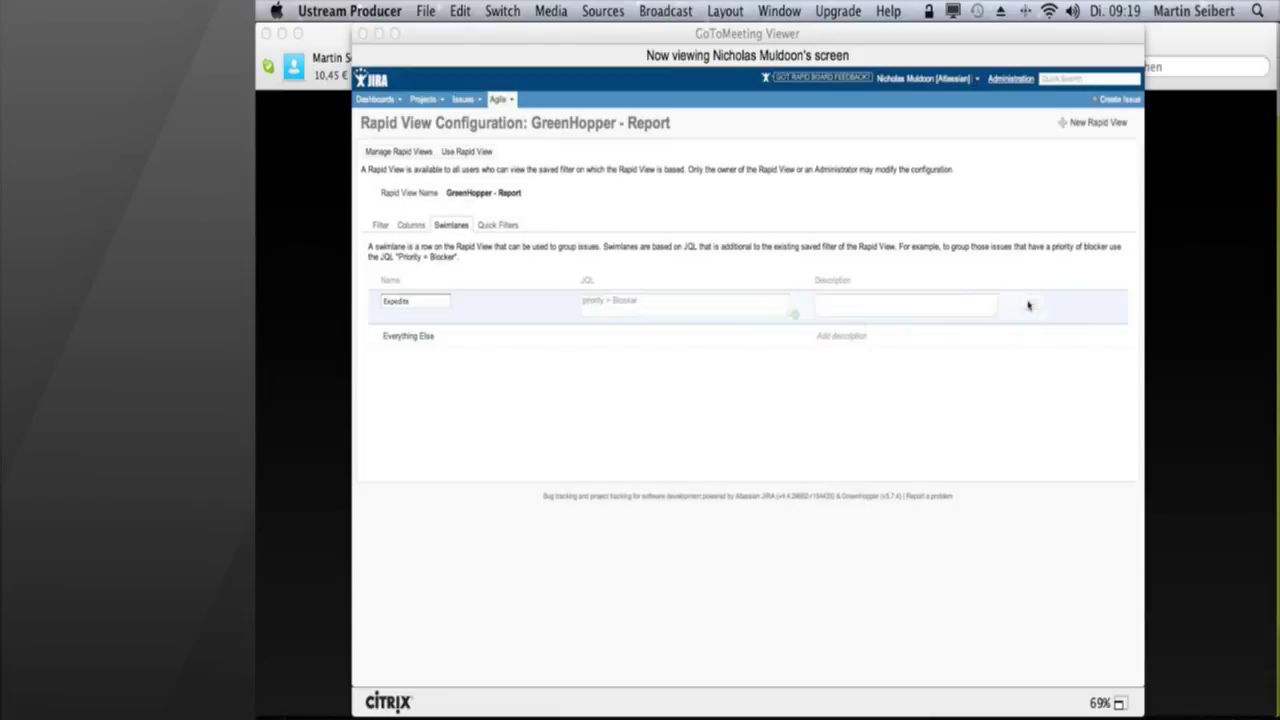
# - Open the quick filter configuration of the GreenHopper - Report view, and switch to the Skype video call
pyautogui.click(483, 225)
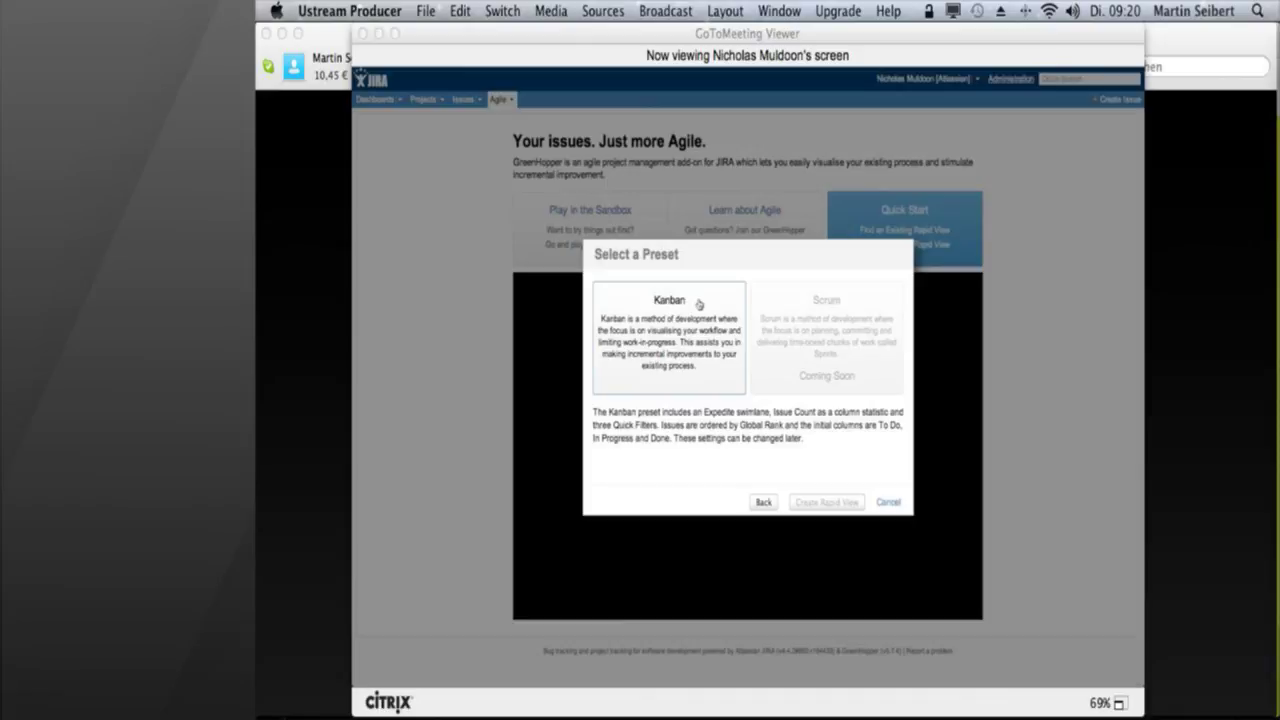
pyautogui.press('super+Tab')
pyautogui.press('super+Tab')
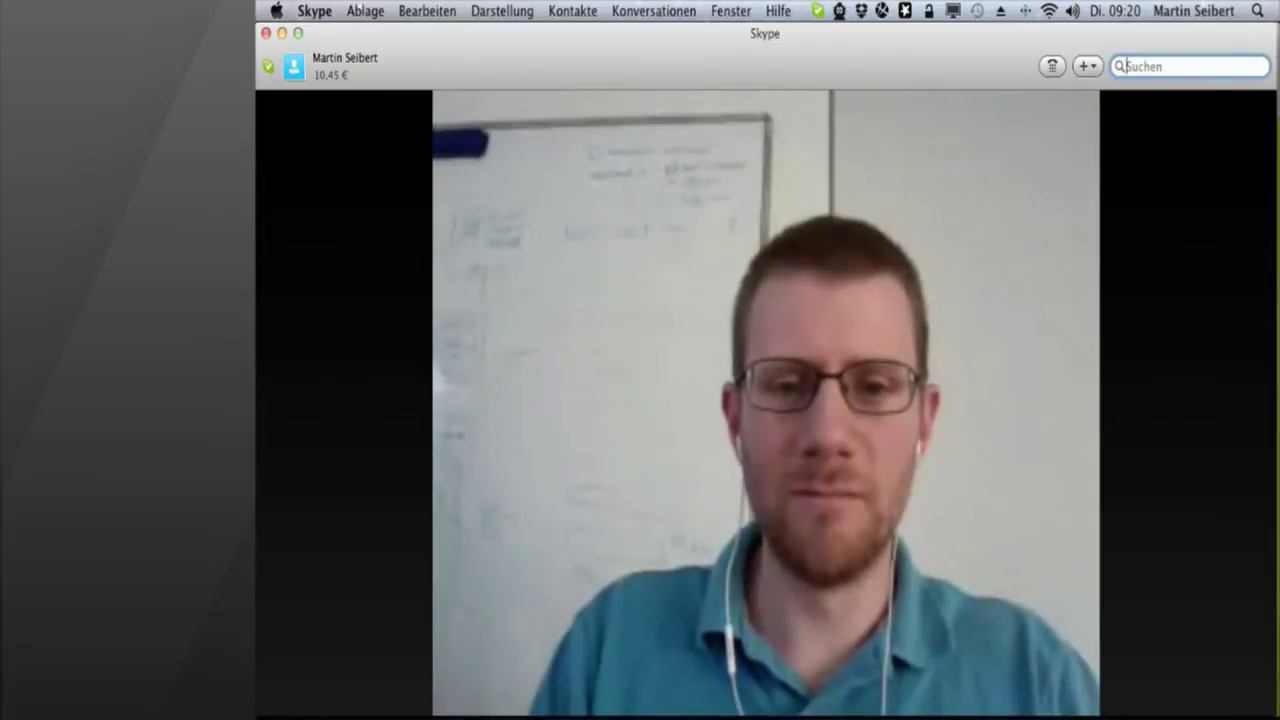